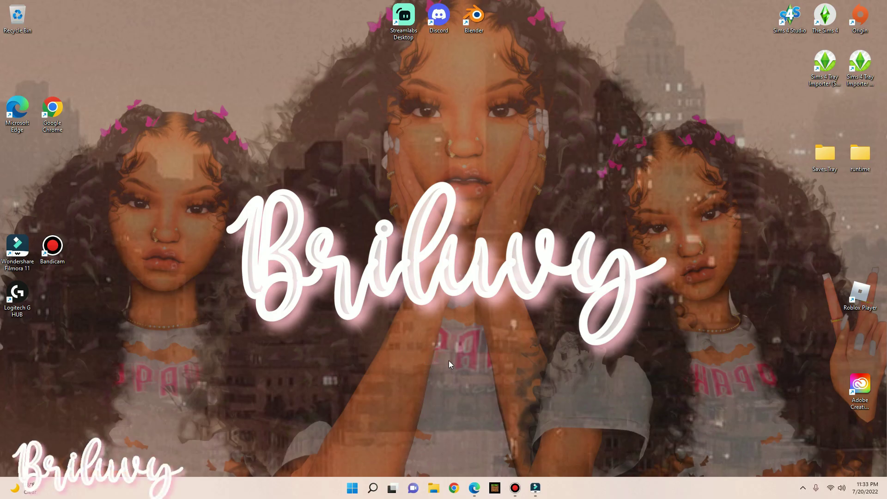
- Create a new folder named Presets in the Documents folder
{"action": "left_click", "coordinate": [434, 487]}
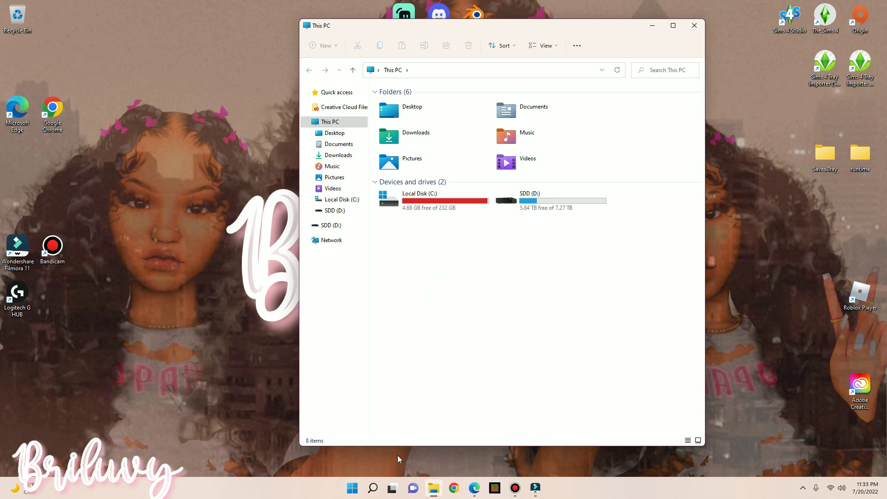
{"action": "double_click", "coordinate": [532, 111]}
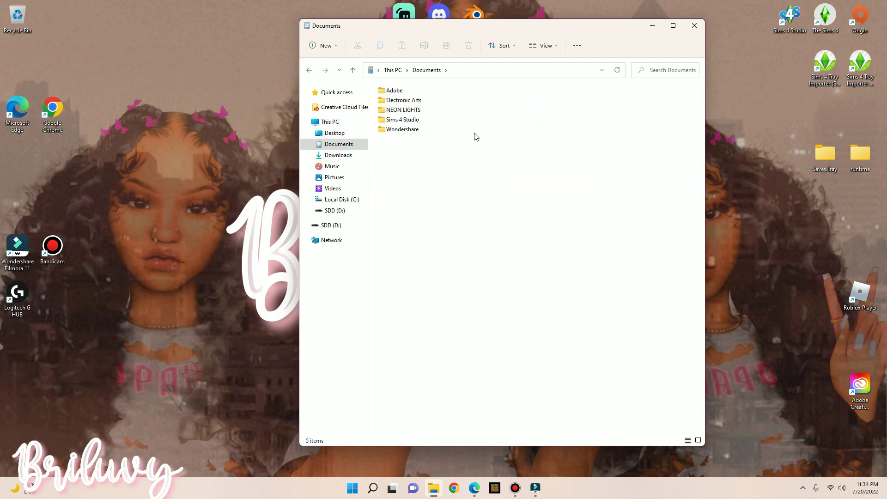
{"action": "right_click", "coordinate": [414, 181]}
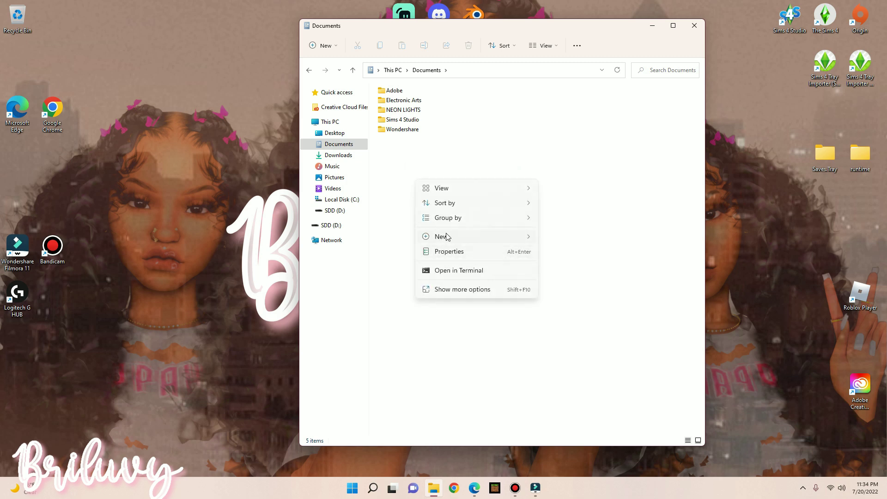
{"action": "mouse_move", "coordinate": [451, 236]}
{"action": "left_click", "coordinate": [579, 236]}
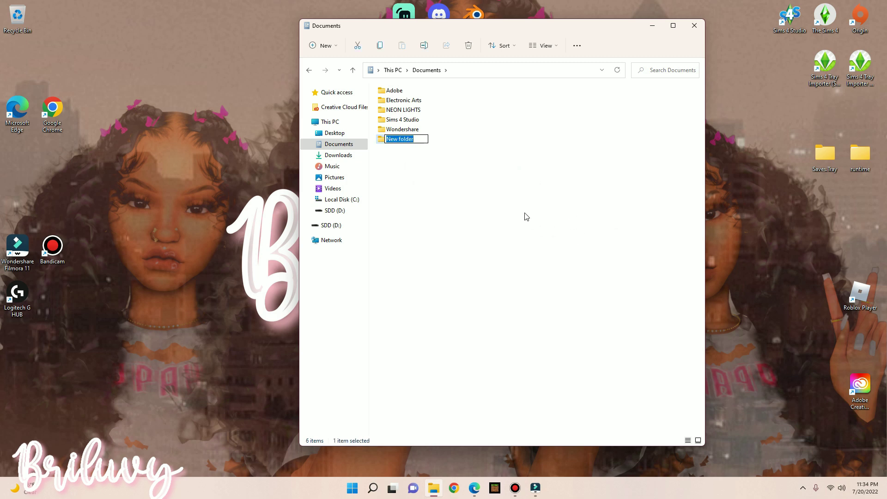
{"action": "type", "text": "Presets"}
{"action": "key", "text": "Return"}
{"action": "left_click", "coordinate": [525, 215]}
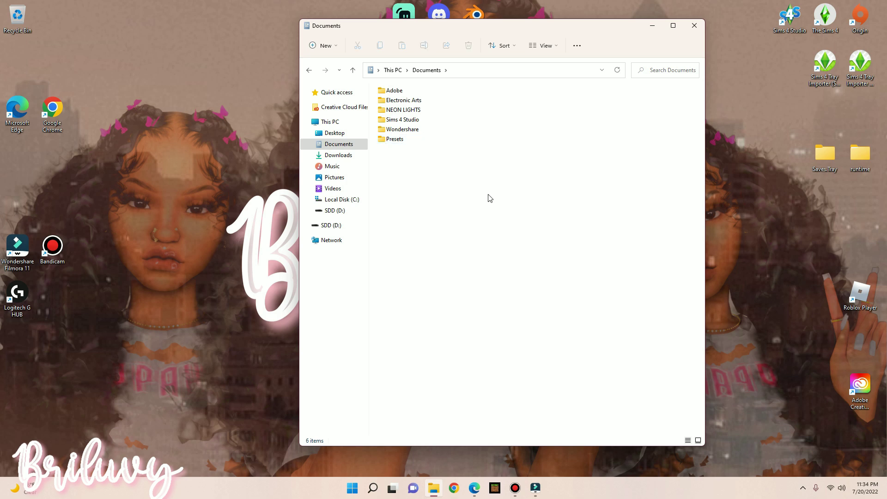
- Look inside the new Presets folder and return to Documents
{"action": "double_click", "coordinate": [378, 138]}
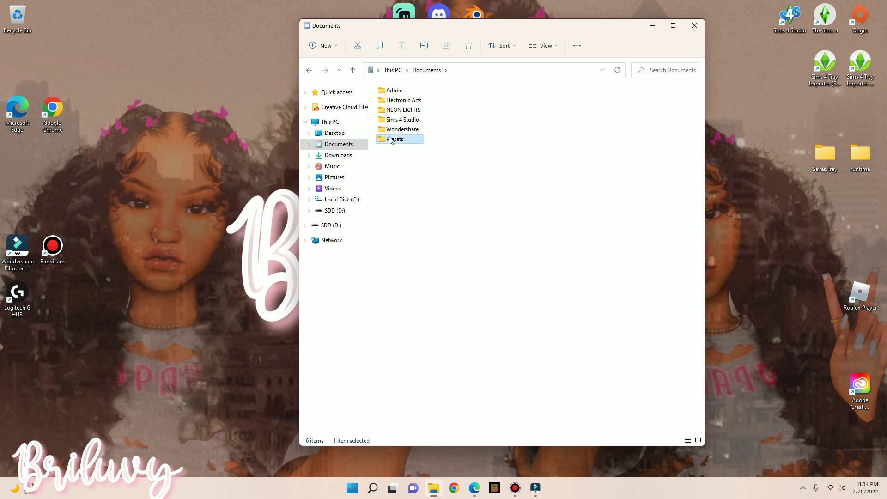
{"action": "left_click", "coordinate": [310, 70]}
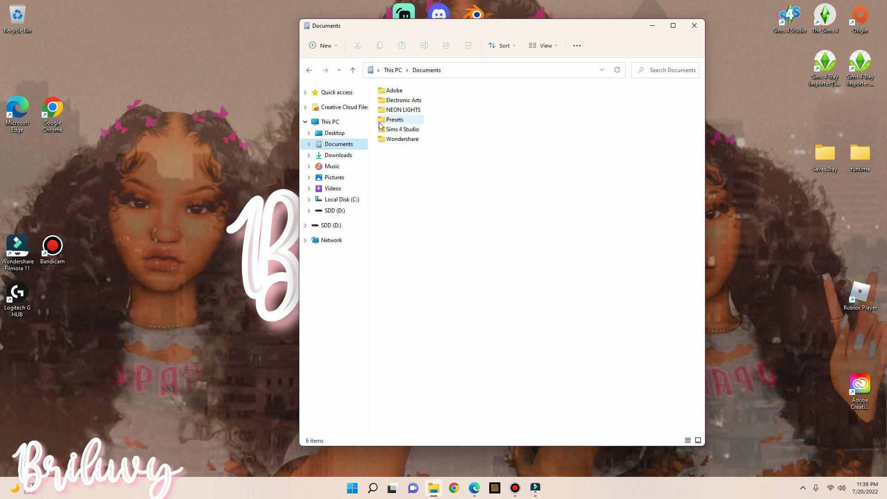
{"action": "double_click", "coordinate": [393, 121]}
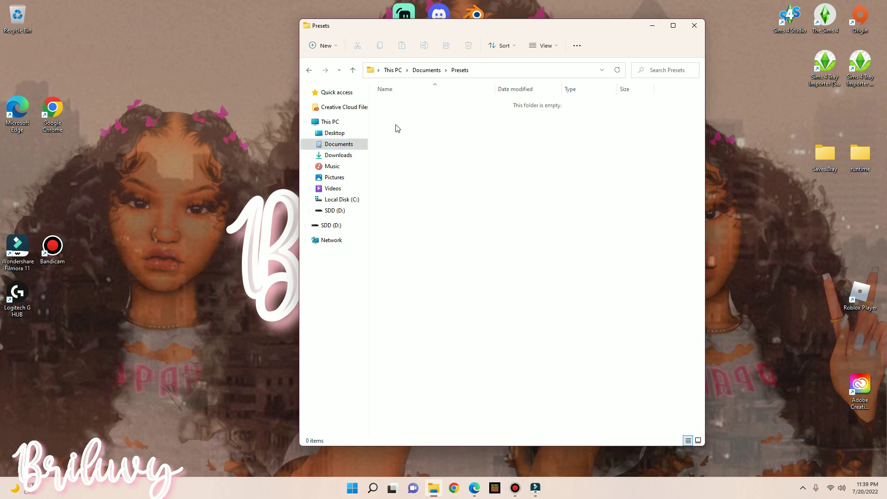
{"action": "left_click", "coordinate": [309, 70]}
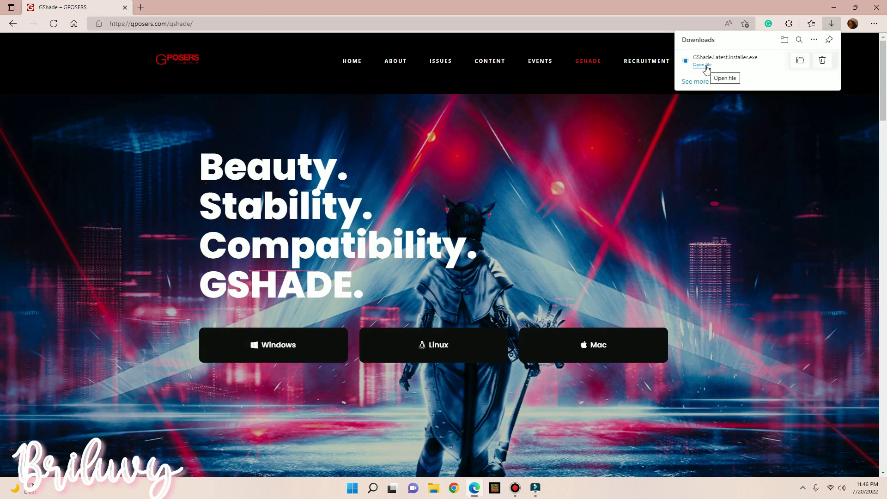
- Run the downloaded GShade.Latest.Installer.exe, choose English as the setup language and accept the license agreement
{"action": "left_click", "coordinate": [703, 65]}
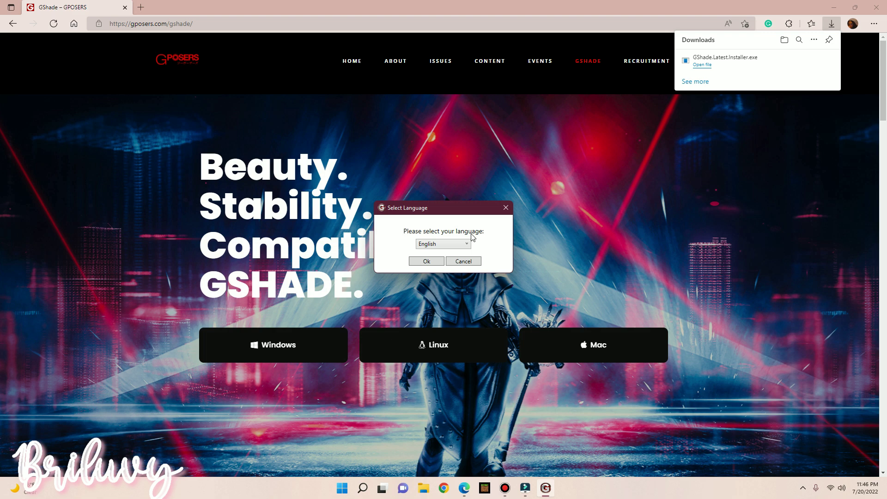
{"action": "left_click", "coordinate": [427, 261]}
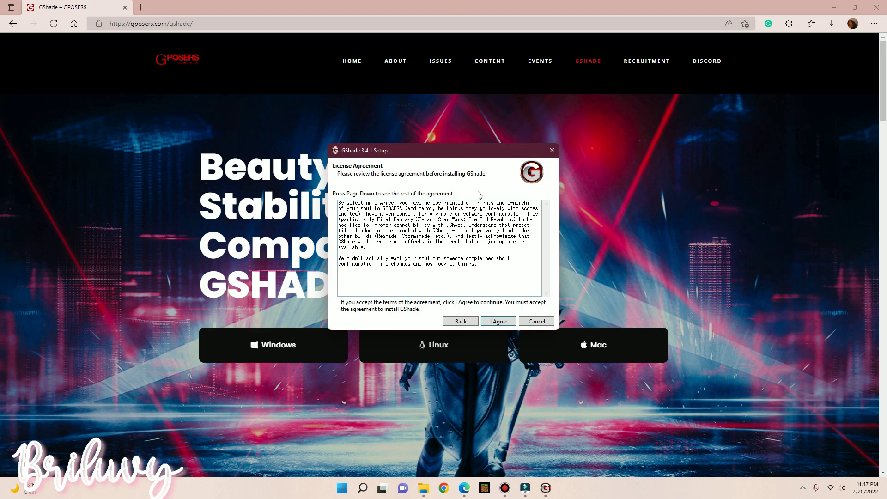
{"action": "left_click", "coordinate": [505, 323]}
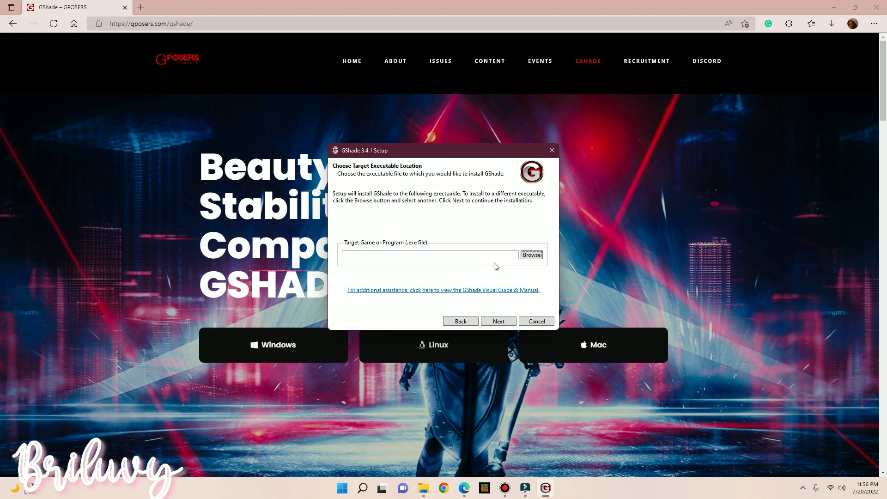
- Set the installation target to TS4_x64 in Program Files (x86)\Origin Games\The Sims 4\Game\Bin and continue to the settings page
{"action": "left_click", "coordinate": [532, 255]}
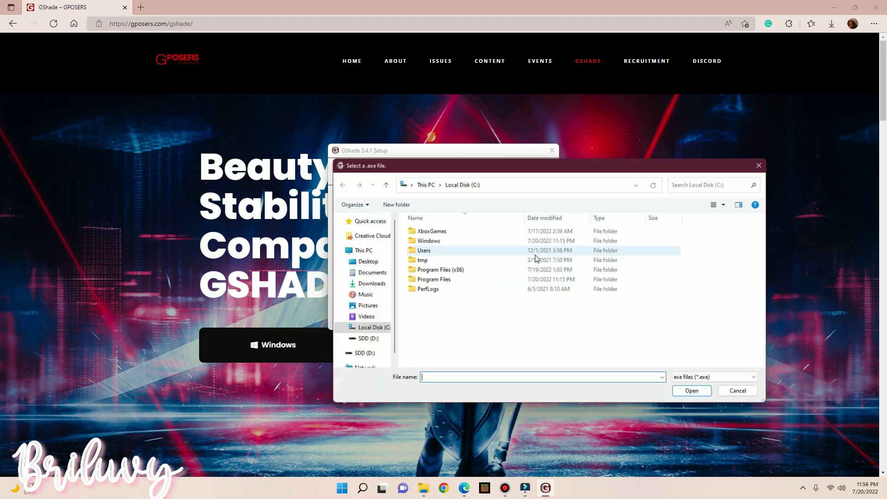
{"action": "double_click", "coordinate": [438, 271]}
{"action": "scroll", "coordinate": [439, 295], "scroll_direction": "down", "scroll_amount": 1}
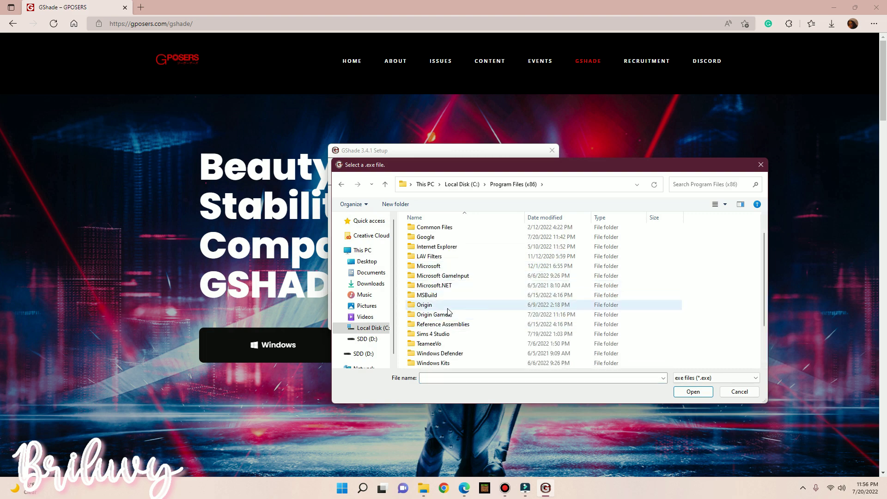
{"action": "double_click", "coordinate": [447, 313]}
{"action": "double_click", "coordinate": [436, 234]}
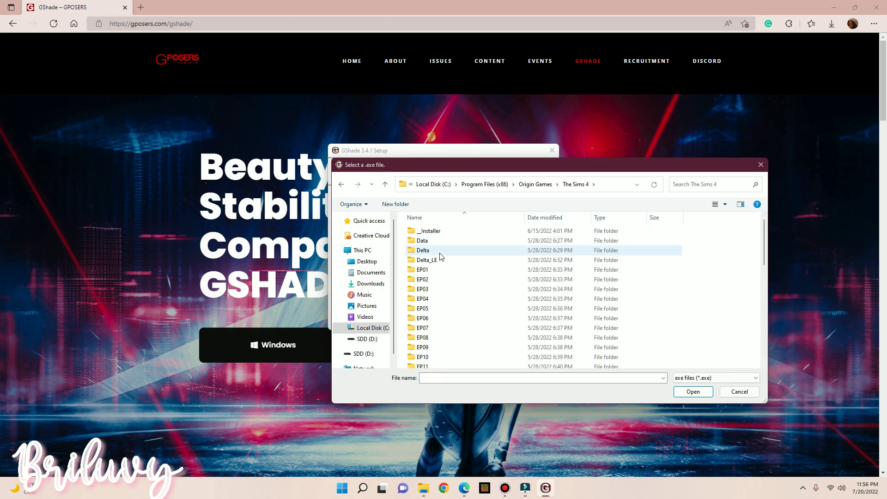
{"action": "scroll", "coordinate": [422, 307], "scroll_direction": "down", "scroll_amount": 2}
{"action": "double_click", "coordinate": [429, 334]}
{"action": "double_click", "coordinate": [425, 232]}
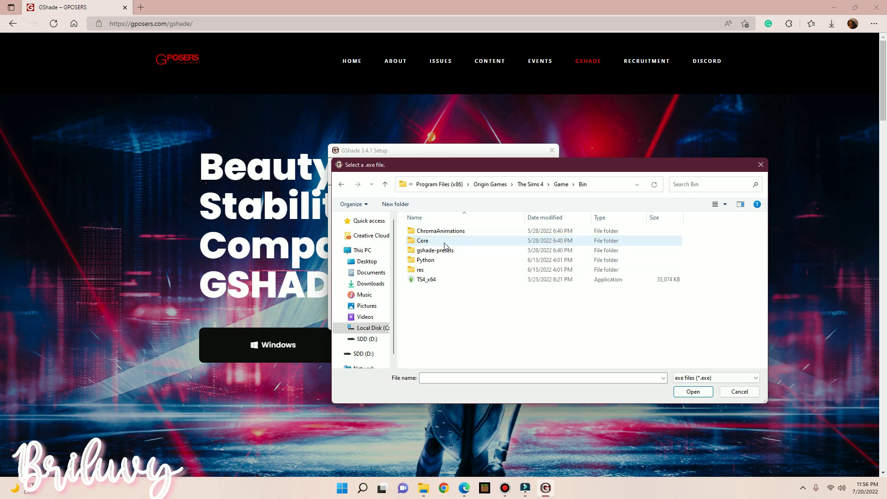
{"action": "left_click", "coordinate": [436, 283]}
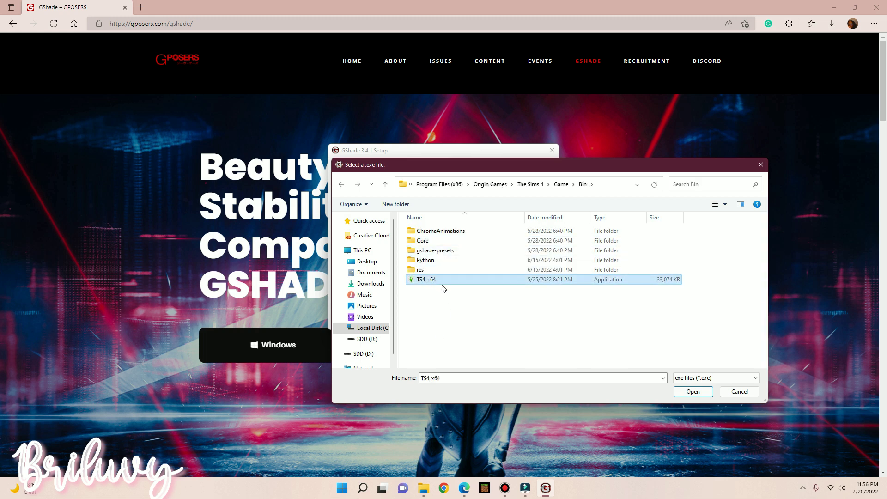
{"action": "left_click", "coordinate": [691, 392]}
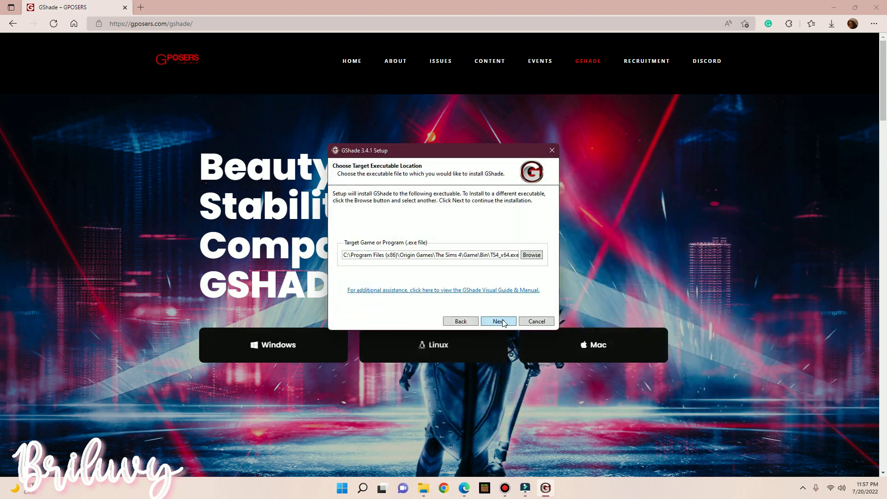
{"action": "left_click", "coordinate": [499, 321]}
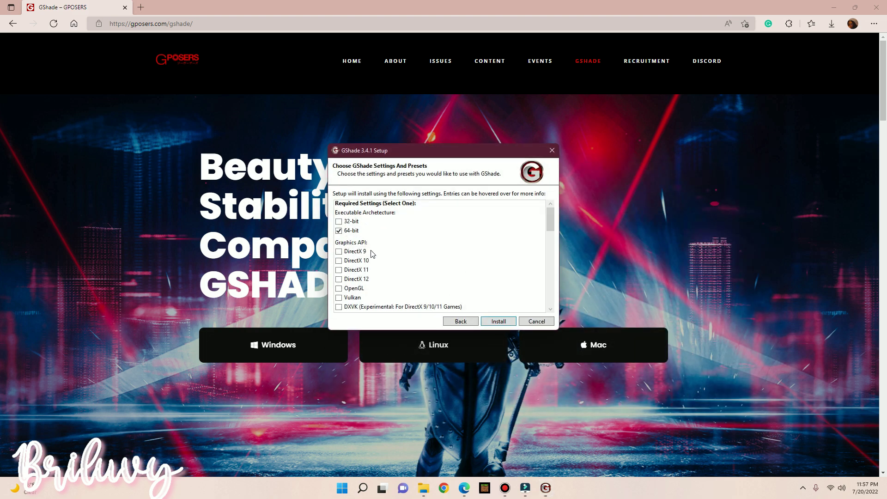
- Review the graphics API, hooking, optional and Final Fantasy XIV preset choices in the GShade setup
{"action": "scroll", "coordinate": [372, 253], "scroll_direction": "down", "scroll_amount": 1}
{"action": "mouse_move", "coordinate": [359, 232]}
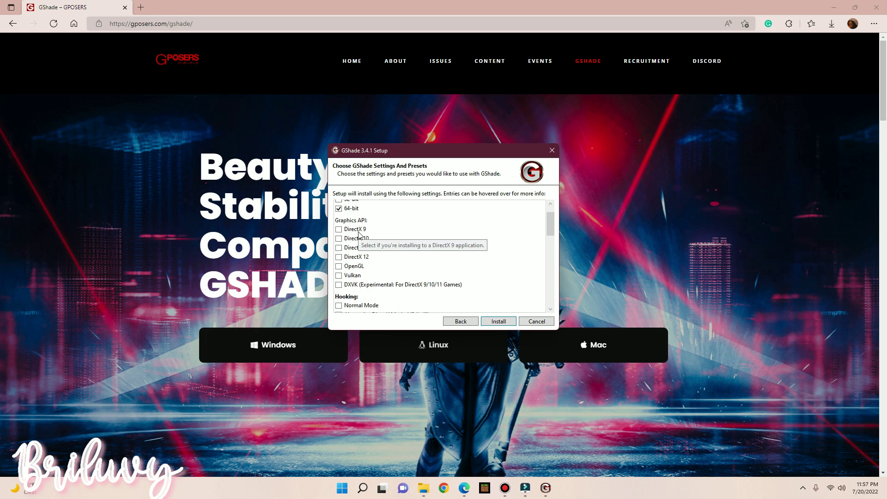
{"action": "scroll", "coordinate": [358, 234], "scroll_direction": "down", "scroll_amount": 1}
{"action": "scroll", "coordinate": [384, 272], "scroll_direction": "down", "scroll_amount": 1}
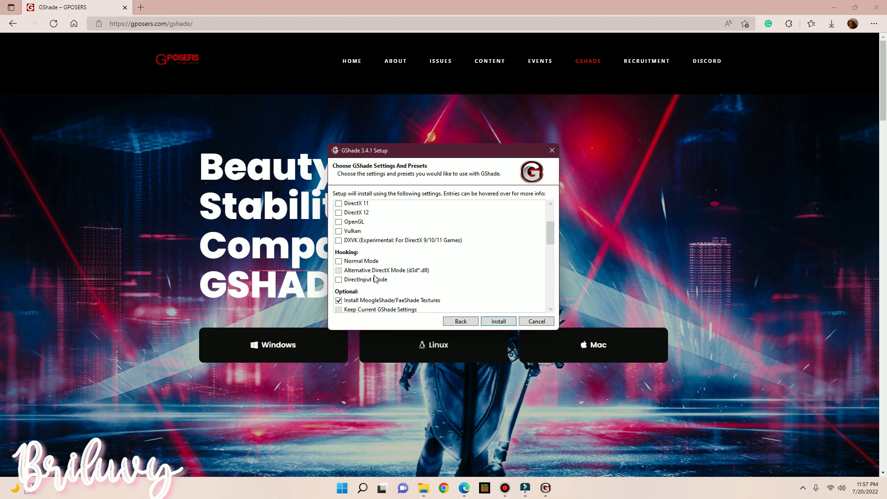
{"action": "scroll", "coordinate": [375, 278], "scroll_direction": "down", "scroll_amount": 1}
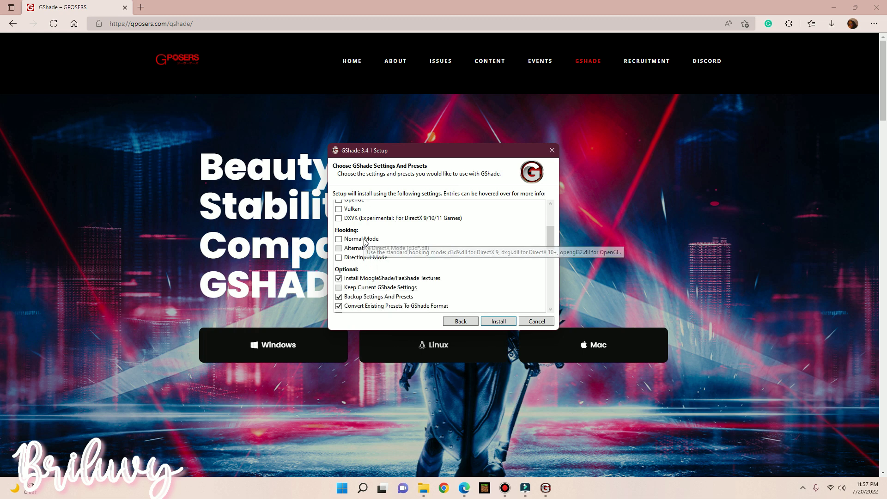
{"action": "scroll", "coordinate": [382, 266], "scroll_direction": "down", "scroll_amount": 6}
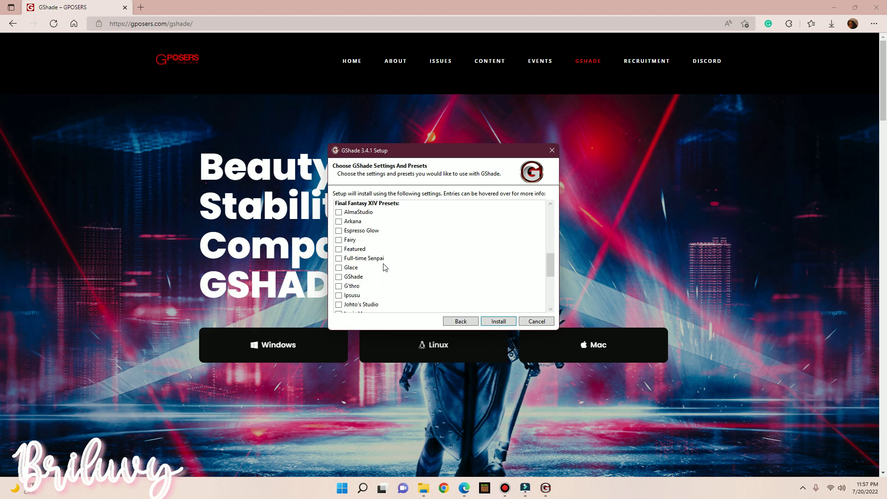
{"action": "scroll", "coordinate": [388, 266], "scroll_direction": "down", "scroll_amount": 2}
{"action": "scroll", "coordinate": [390, 265], "scroll_direction": "up", "scroll_amount": 6}
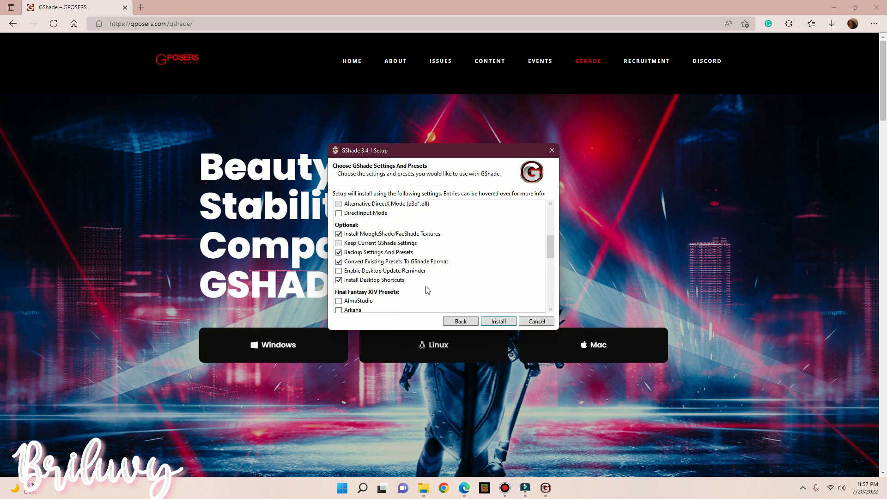
{"action": "scroll", "coordinate": [427, 290], "scroll_direction": "down", "scroll_amount": 1}
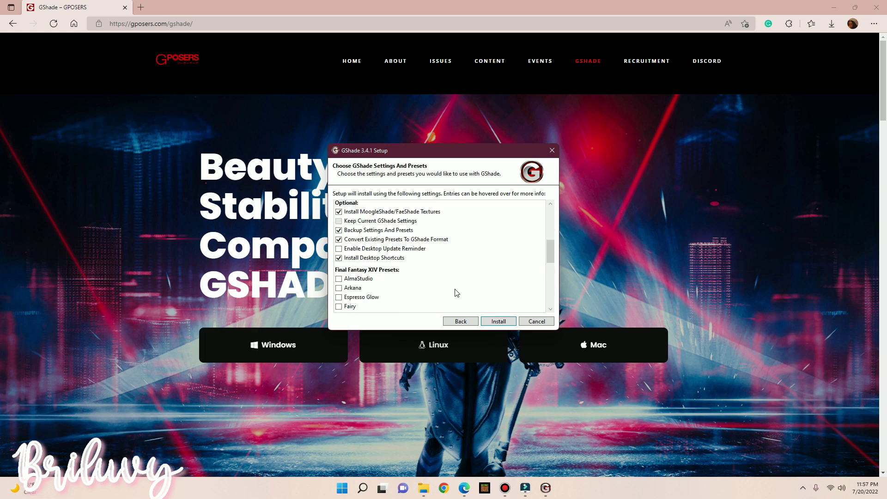
- Install GShade and finish the setup with D:\SIMS 4 as the screenshot save location
{"action": "left_click", "coordinate": [501, 323]}
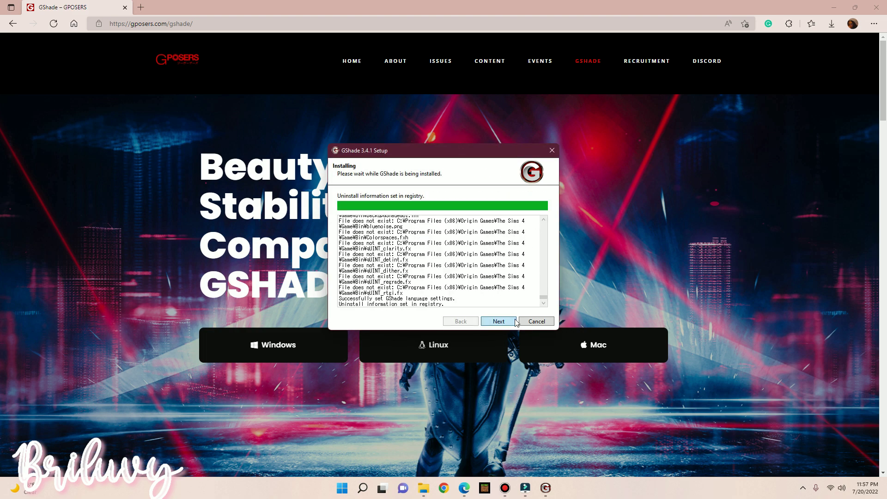
{"action": "left_click", "coordinate": [516, 321]}
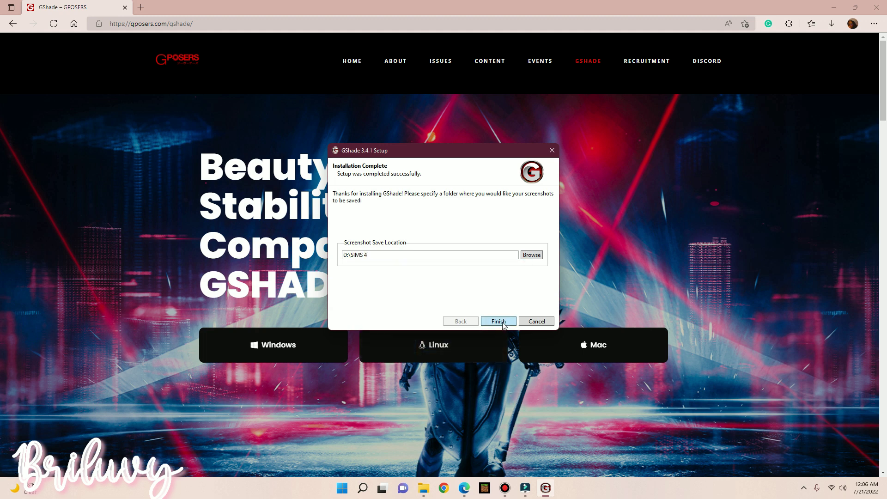
{"action": "left_click", "coordinate": [498, 321]}
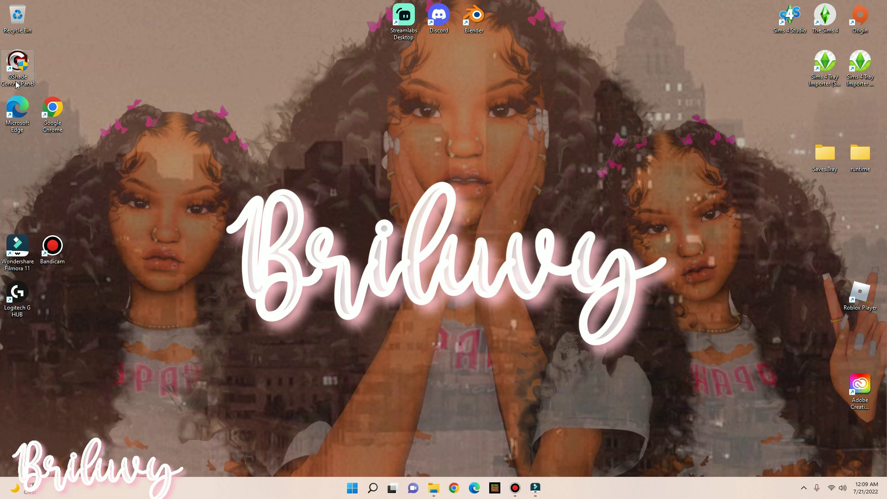
- Move the GShade Control Panel desktop shortcut beside the Sims 4 Tray Importer icons and view the control panel's Installations and Tools pages
{"action": "left_click_drag", "start_coordinate": [20, 65], "coordinate": [790, 67]}
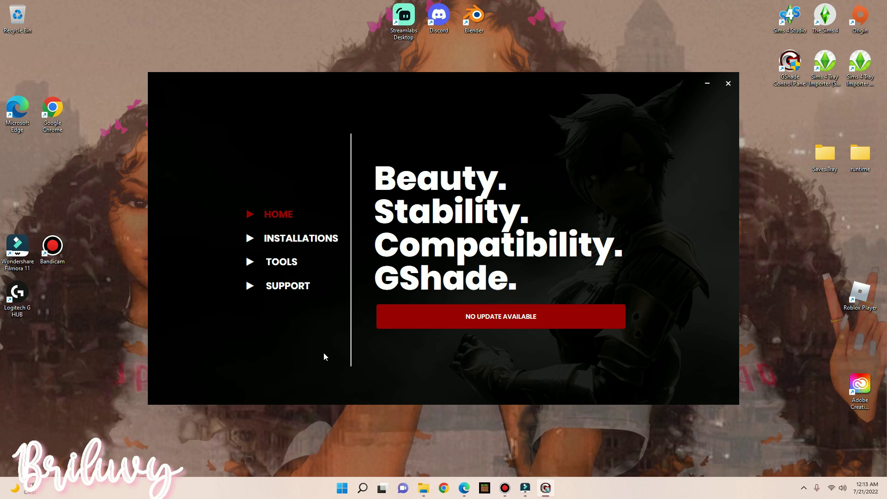
{"action": "left_click", "coordinate": [312, 239]}
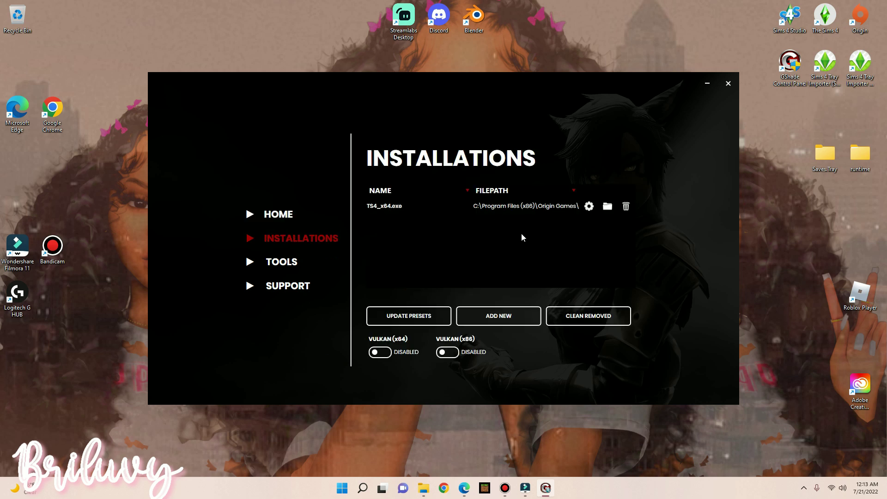
{"action": "left_click", "coordinate": [276, 264]}
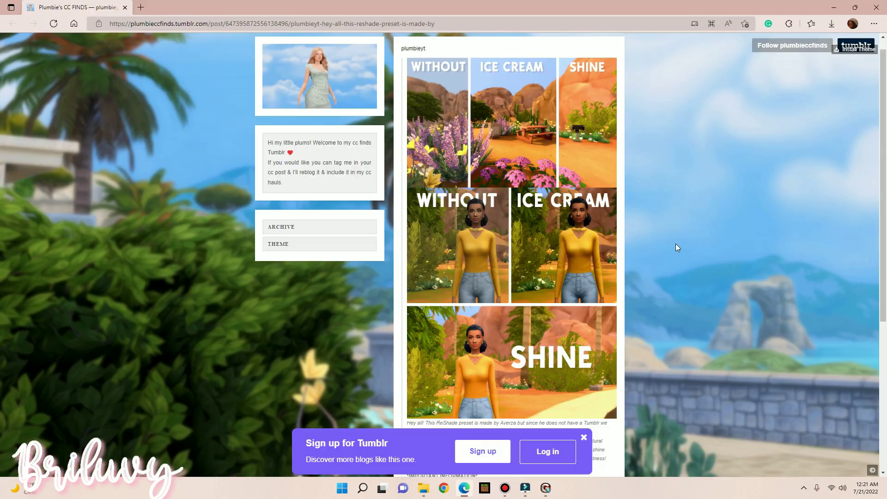
- Examine the preview images, usage notes and download links for the Ice Cream and Shine presets in the Tumblr post
{"action": "scroll", "coordinate": [426, 282], "scroll_direction": "down", "scroll_amount": 4}
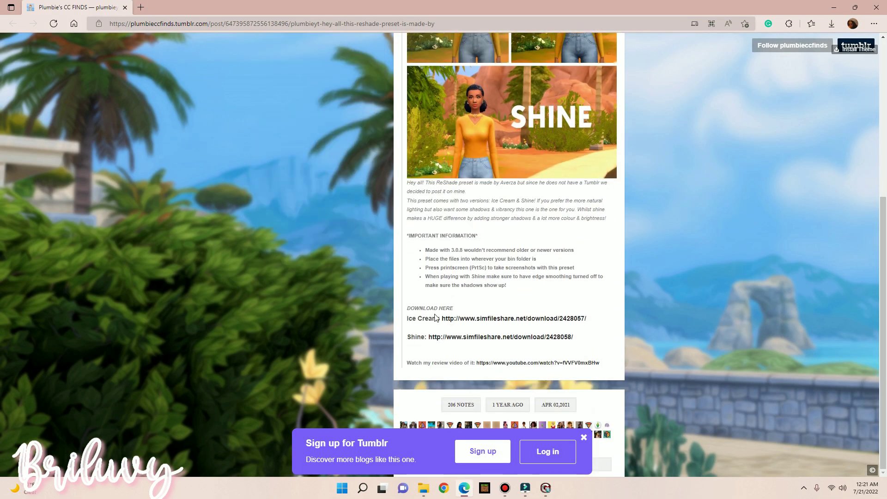
{"action": "scroll", "coordinate": [594, 327], "scroll_direction": "up", "scroll_amount": 5}
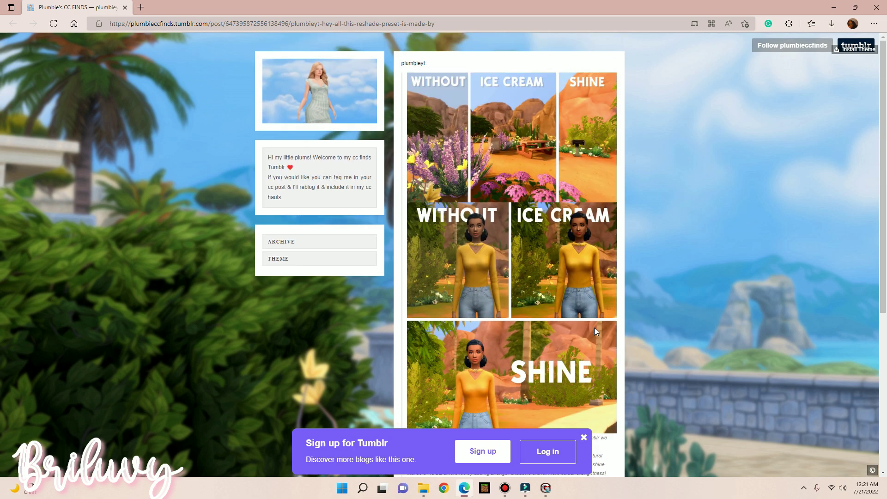
{"action": "scroll", "coordinate": [588, 325], "scroll_direction": "down", "scroll_amount": 5}
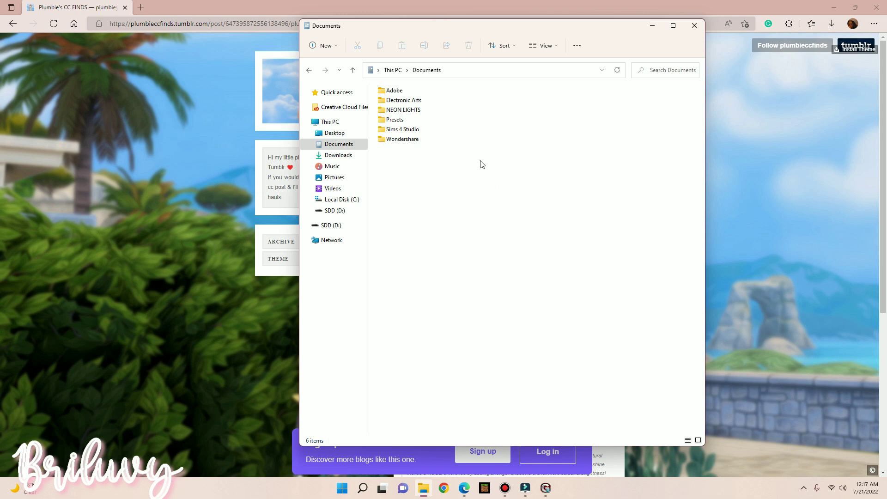
- Open the Presets folder in Documents using File Explorer
{"action": "left_click", "coordinate": [413, 121]}
{"action": "double_click", "coordinate": [413, 122]}
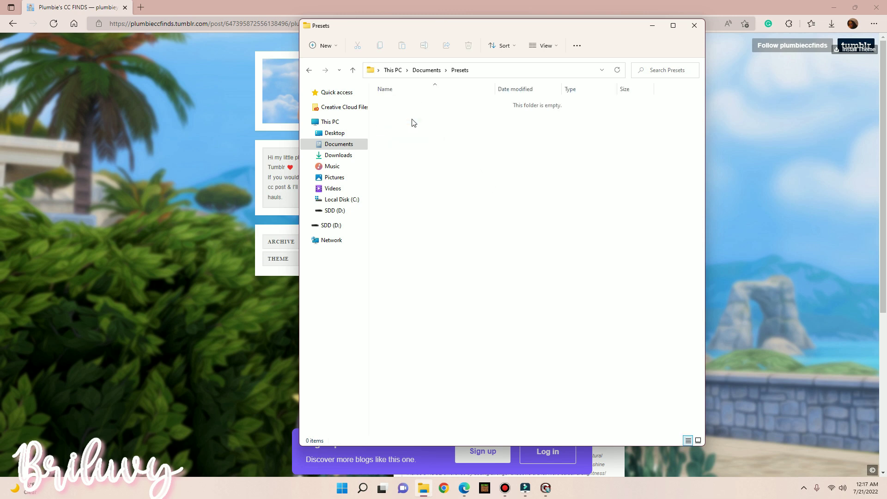
- Switch to the GShade Control Panel and run the preset converter on the Presets folder in Documents
{"action": "left_click", "coordinate": [307, 70]}
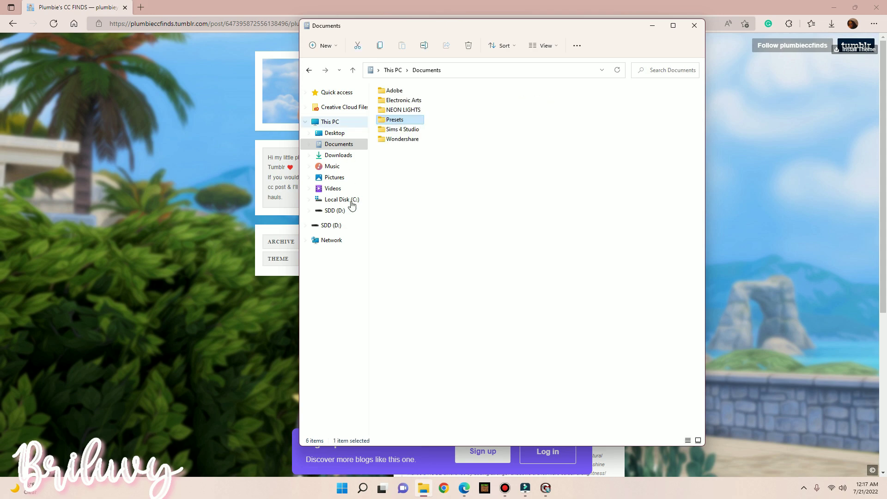
{"action": "left_click", "coordinate": [648, 26]}
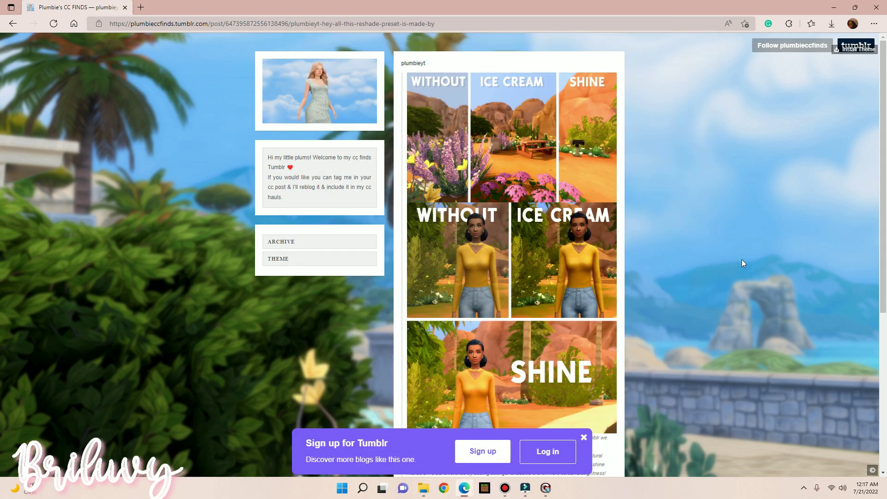
{"action": "left_click", "coordinate": [464, 487]}
{"action": "left_click", "coordinate": [546, 485]}
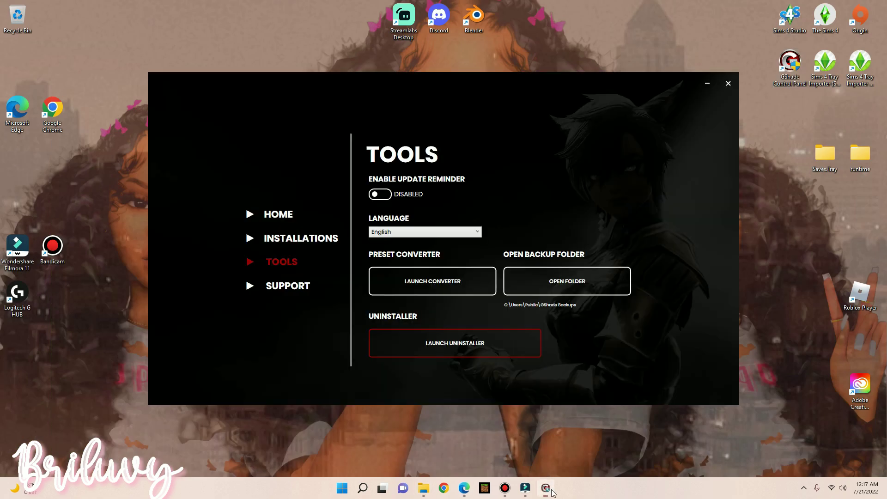
{"action": "left_click", "coordinate": [442, 285]}
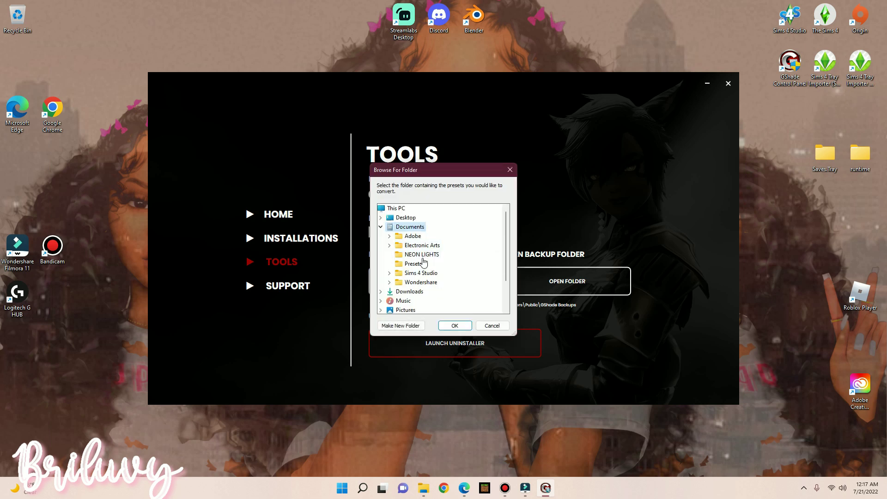
{"action": "left_click", "coordinate": [413, 263]}
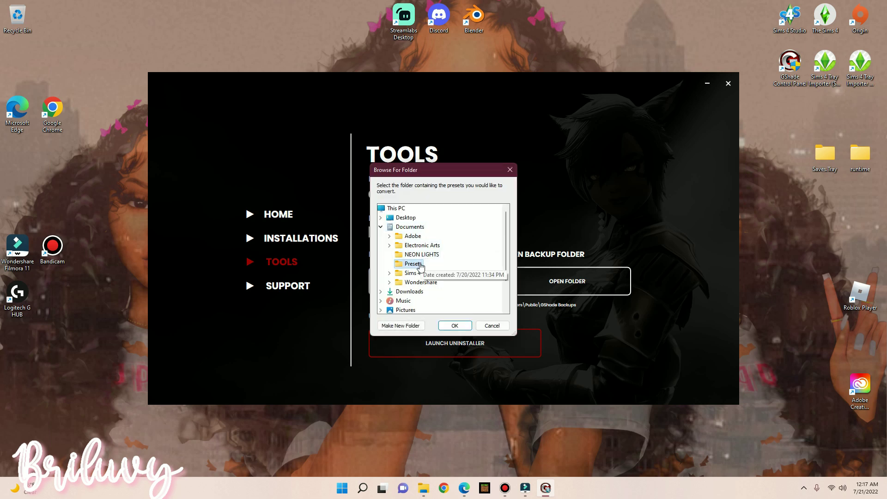
{"action": "left_click", "coordinate": [454, 326]}
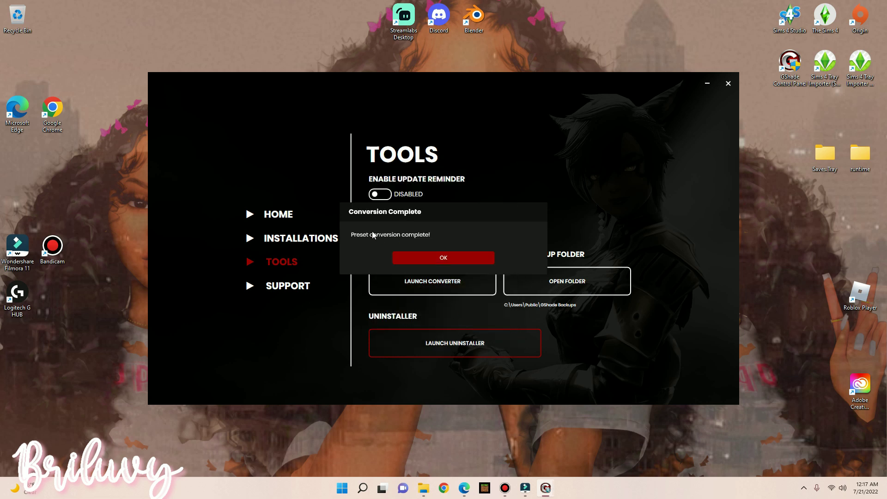
{"action": "left_click", "coordinate": [454, 259]}
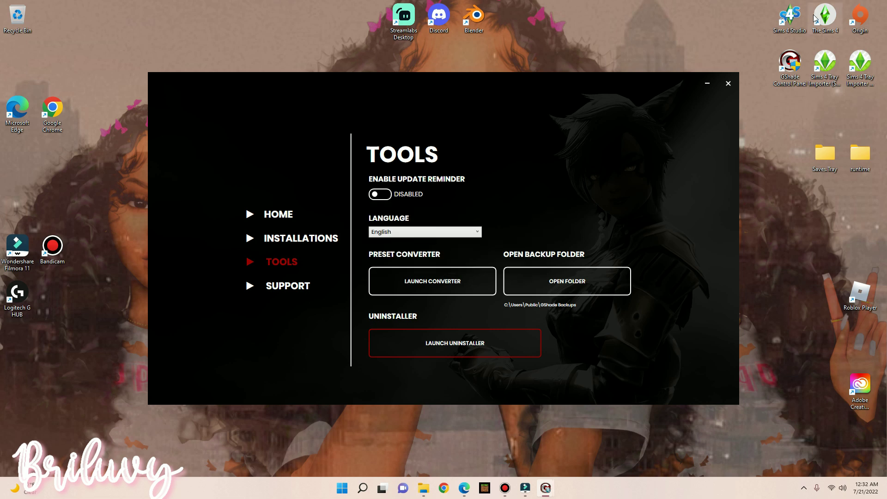
- Open The Sims 4 shortcut's file location in File Explorer and go to the Custom folder inside gshade-presets
{"action": "right_click", "coordinate": [815, 19]}
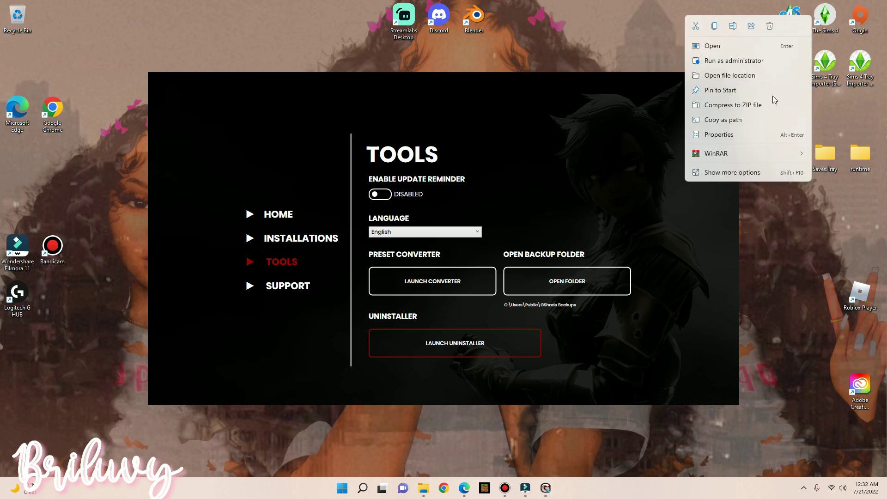
{"action": "left_click", "coordinate": [739, 76]}
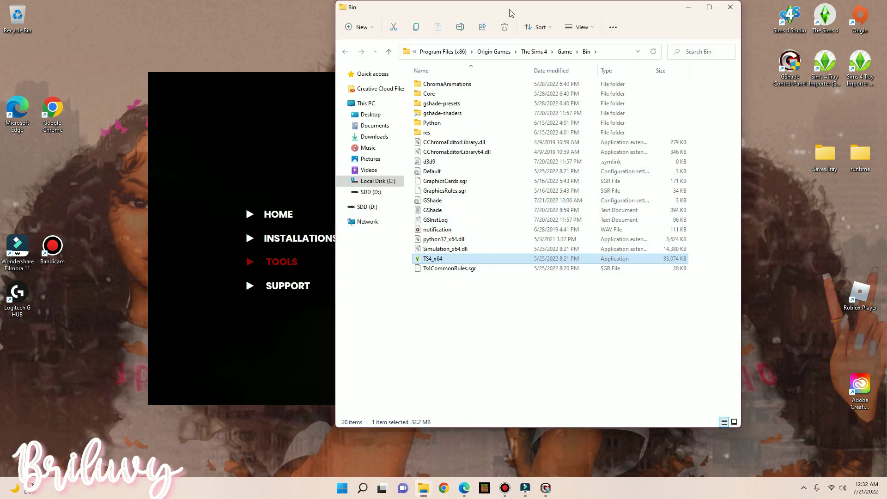
{"action": "left_click_drag", "start_coordinate": [510, 13], "coordinate": [475, 37]}
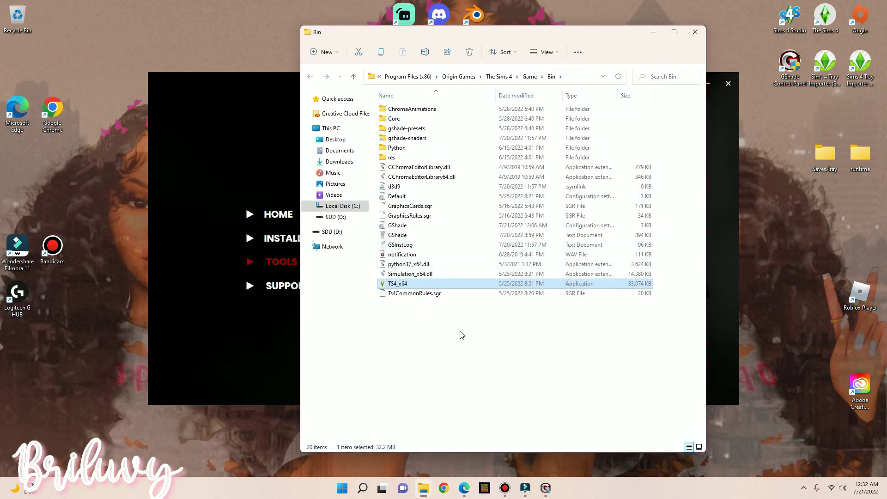
{"action": "double_click", "coordinate": [416, 131]}
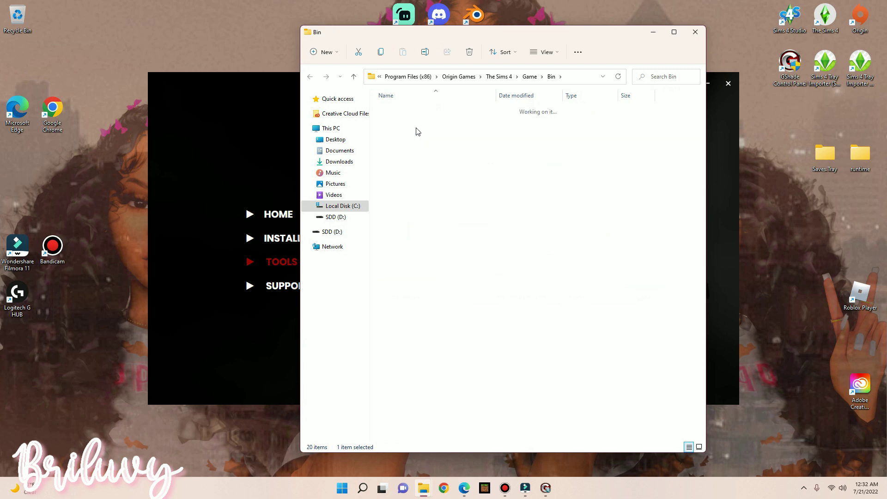
{"action": "left_click", "coordinate": [403, 111]}
{"action": "double_click", "coordinate": [403, 115]}
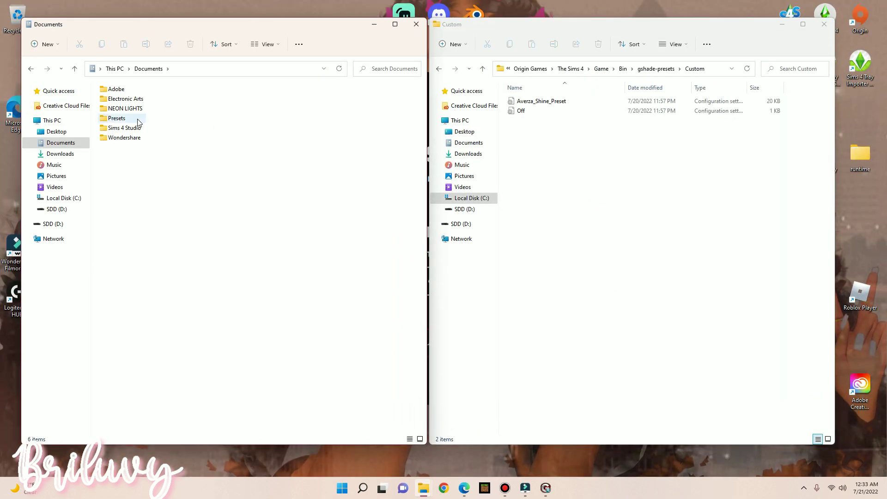
- Move the Melanin Reshade and sugarcookies 2.0 preset files from Documents\Presets into the gshade-presets\Custom folder
{"action": "double_click", "coordinate": [134, 119]}
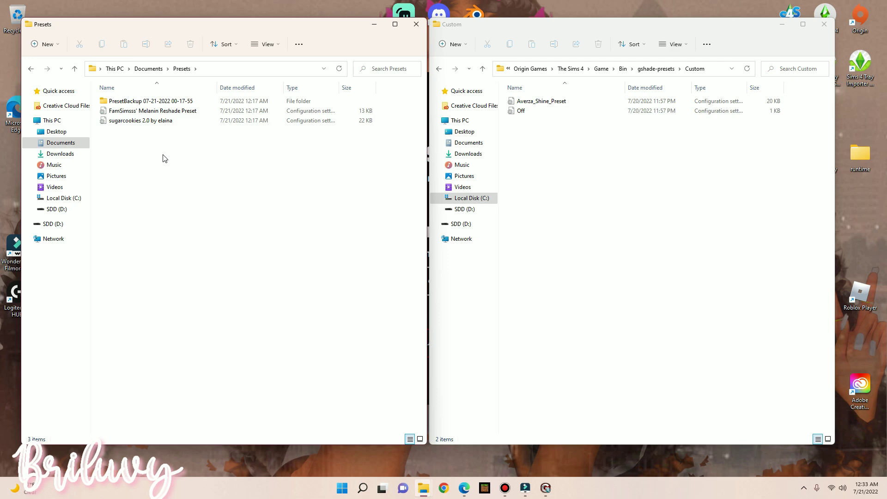
{"action": "left_click_drag", "start_coordinate": [144, 146], "coordinate": [544, 168]}
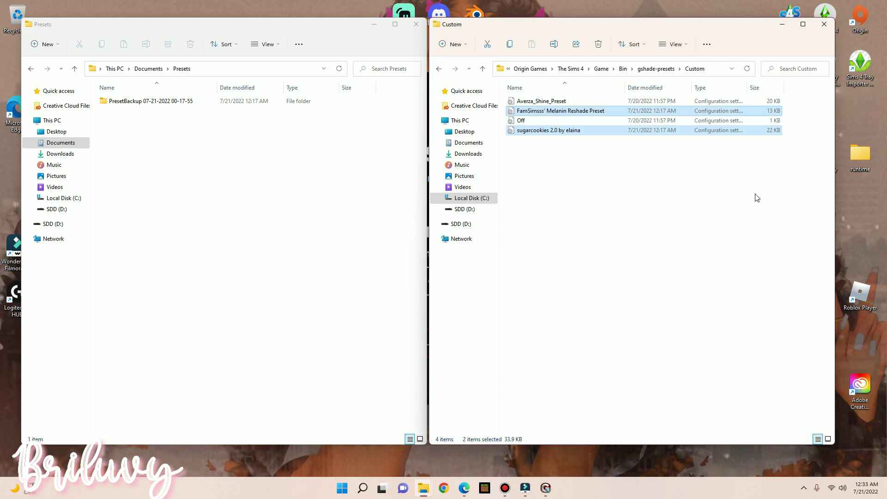
{"action": "left_click", "coordinate": [439, 69]}
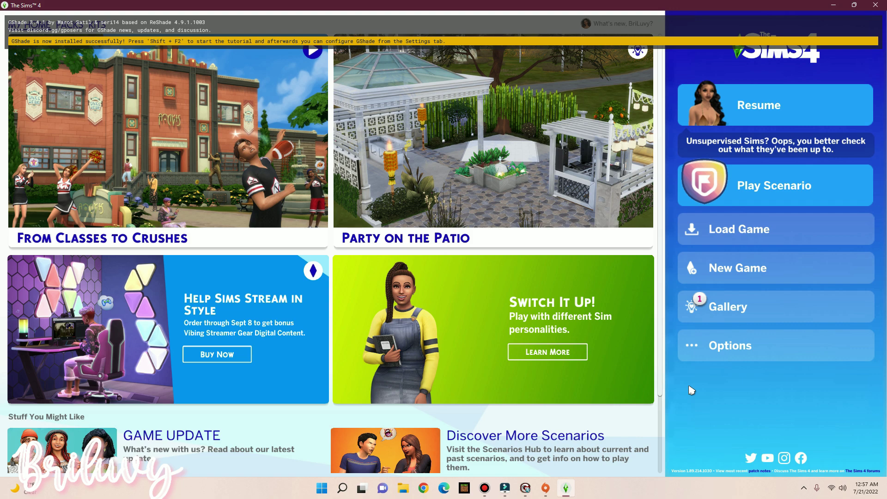
- Open the GShade overlay in The Sims 4, skip its tutorial and set the overlay key to Home
{"action": "key", "text": "shift+F2"}
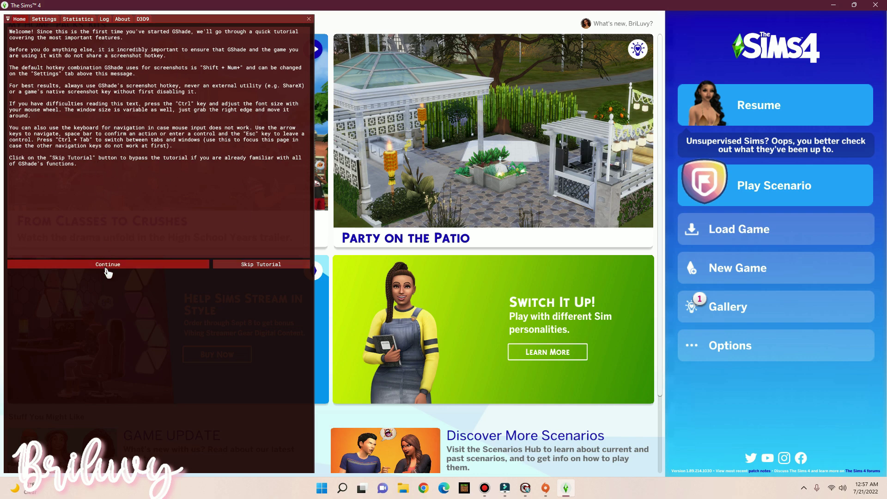
{"action": "left_click", "coordinate": [245, 266]}
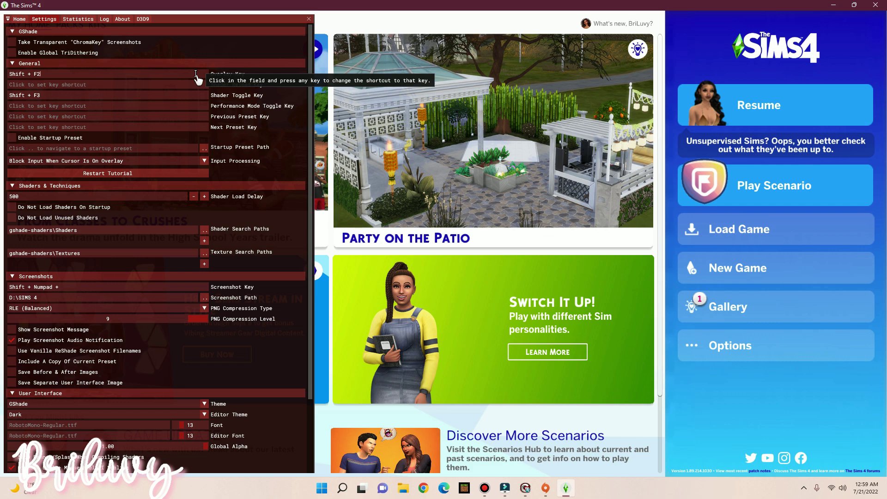
{"action": "key", "text": "Home"}
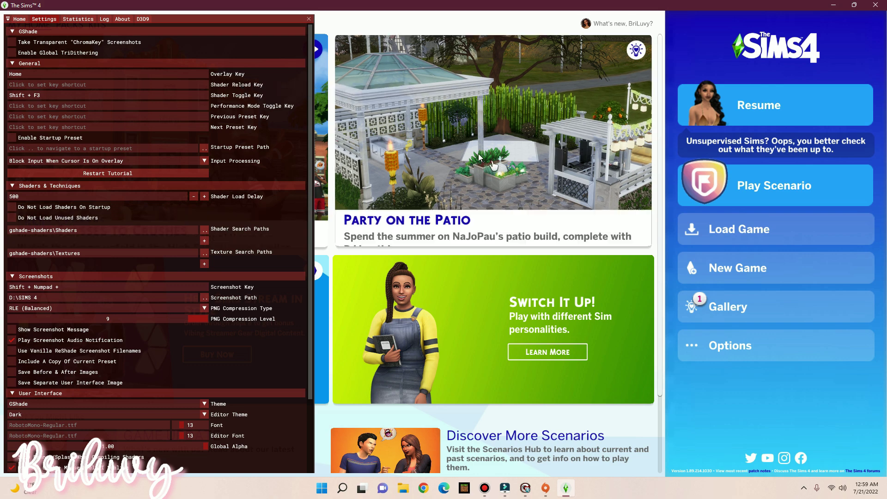
- Test the new overlay shortcut by hiding and showing the GShade overlay several times
{"action": "key", "text": "Home"}
{"action": "key", "text": "Home"}
{"action": "key", "text": "Home"}
{"action": "key", "text": "Home"}
{"action": "key", "text": "Home"}
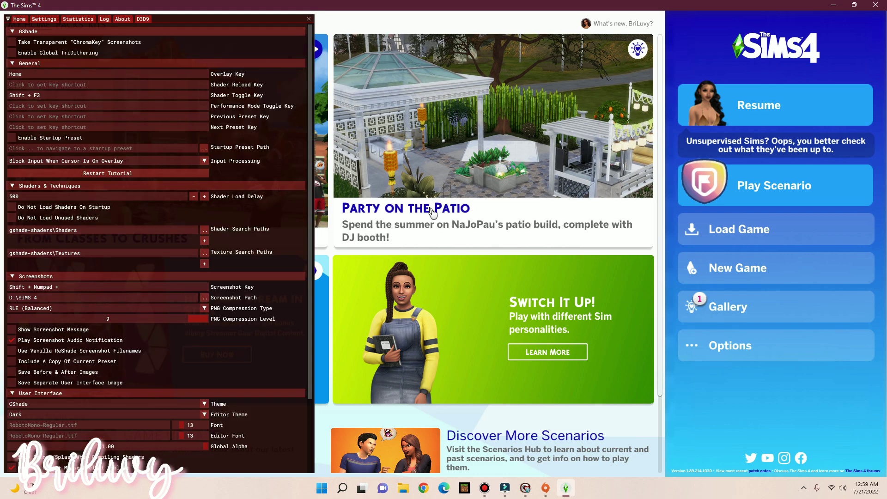
{"action": "key", "text": "Home"}
{"action": "key", "text": "Home"}
{"action": "key", "text": "Home"}
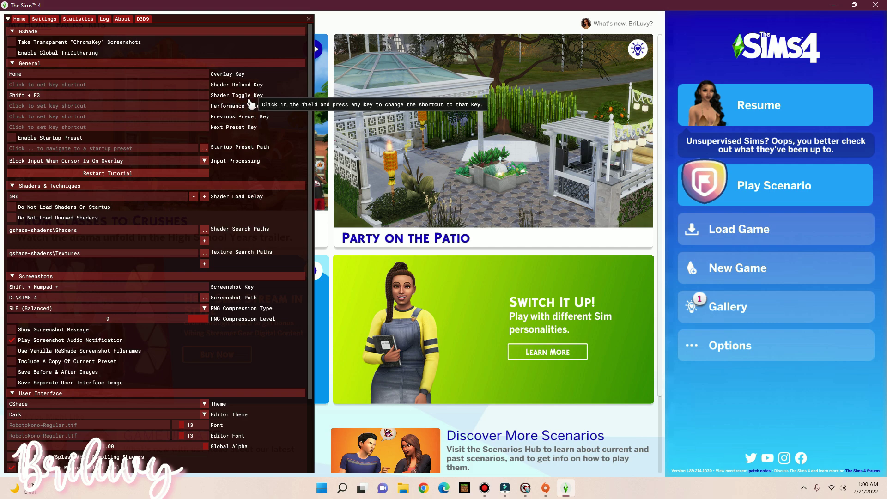
- Set the shader toggle key to backslash and the screenshot key to Print Screen
{"action": "left_click", "coordinate": [186, 96]}
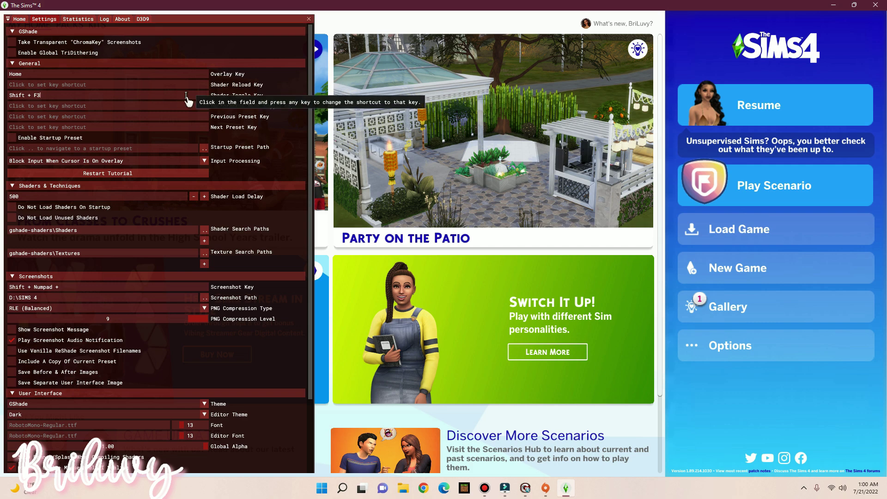
{"action": "key", "text": "backslash"}
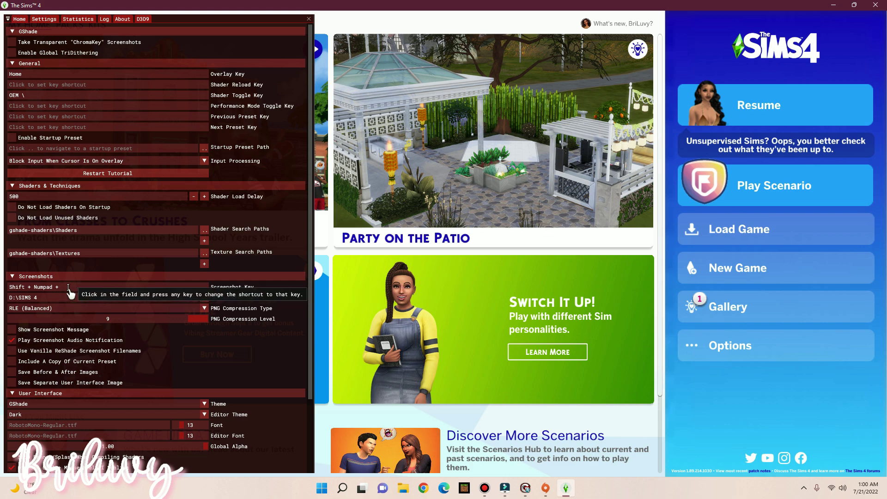
{"action": "left_click", "coordinate": [68, 287]}
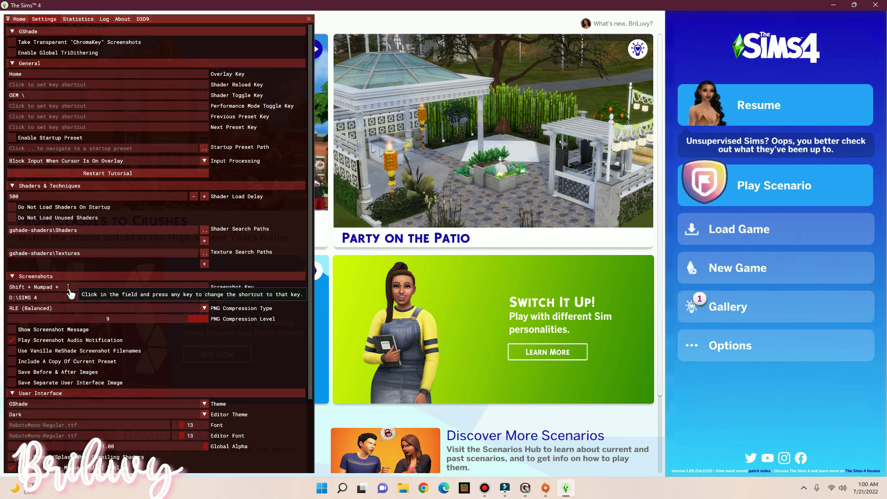
{"action": "key", "text": "Print"}
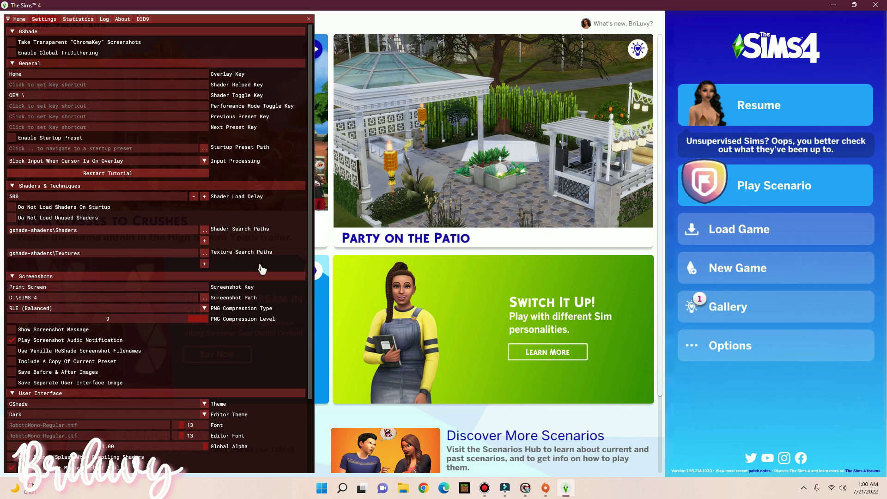
- Try the ReShade 3/4, Dark and Light overlay themes, and switch back to the GShade theme
{"action": "scroll", "coordinate": [198, 390], "scroll_direction": "down", "scroll_amount": 2}
{"action": "scroll", "coordinate": [205, 396], "scroll_direction": "up", "scroll_amount": 2}
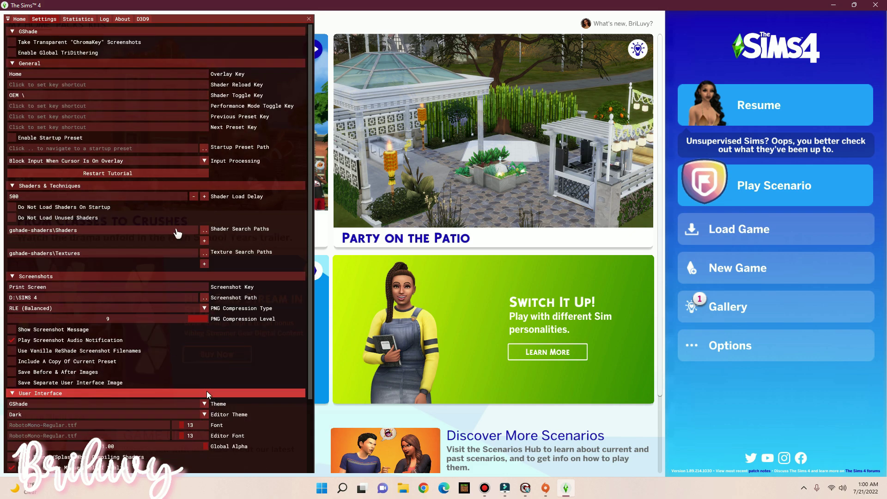
{"action": "scroll", "coordinate": [123, 306], "scroll_direction": "down", "scroll_amount": 2}
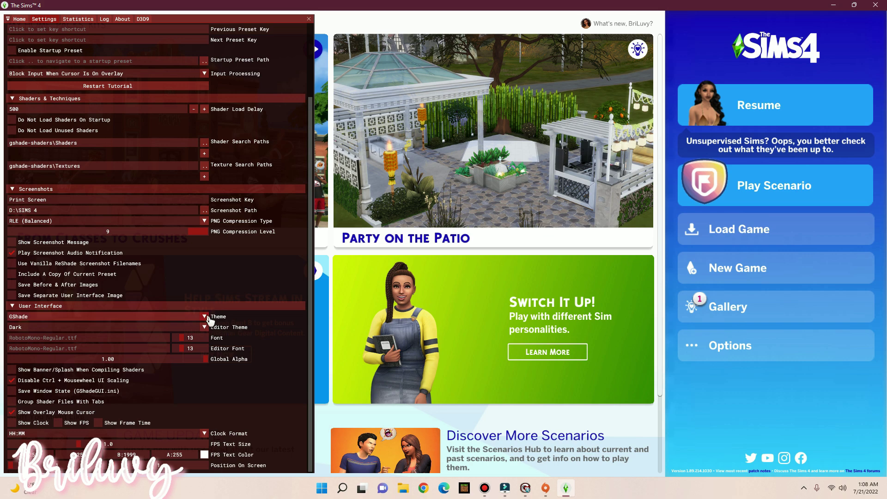
{"action": "left_click", "coordinate": [205, 317]}
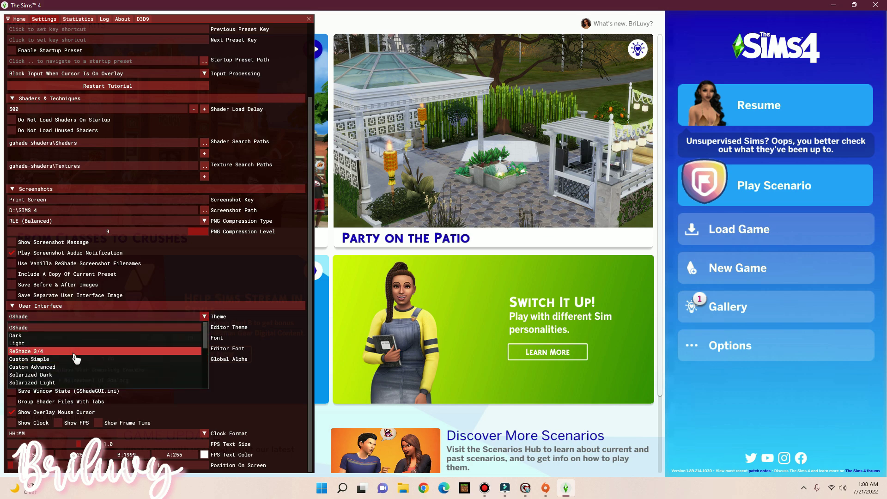
{"action": "left_click", "coordinate": [78, 351]}
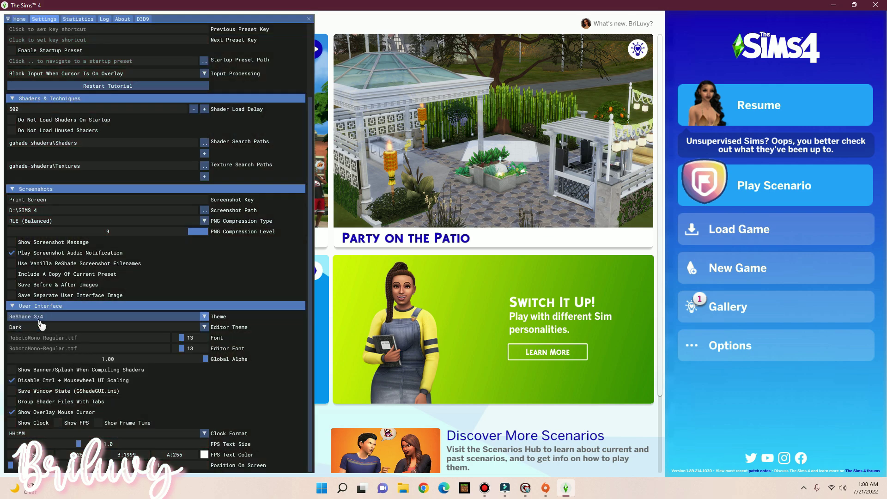
{"action": "left_click", "coordinate": [41, 316]}
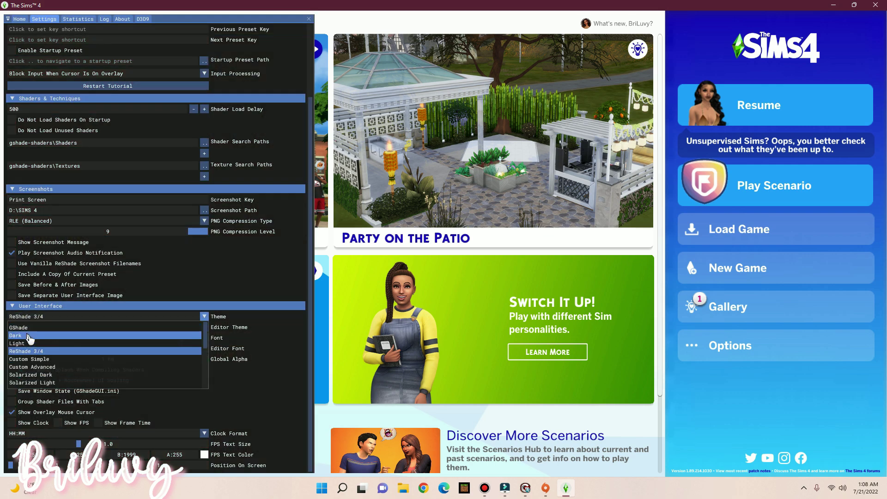
{"action": "left_click", "coordinate": [29, 336]}
{"action": "left_click", "coordinate": [29, 317]}
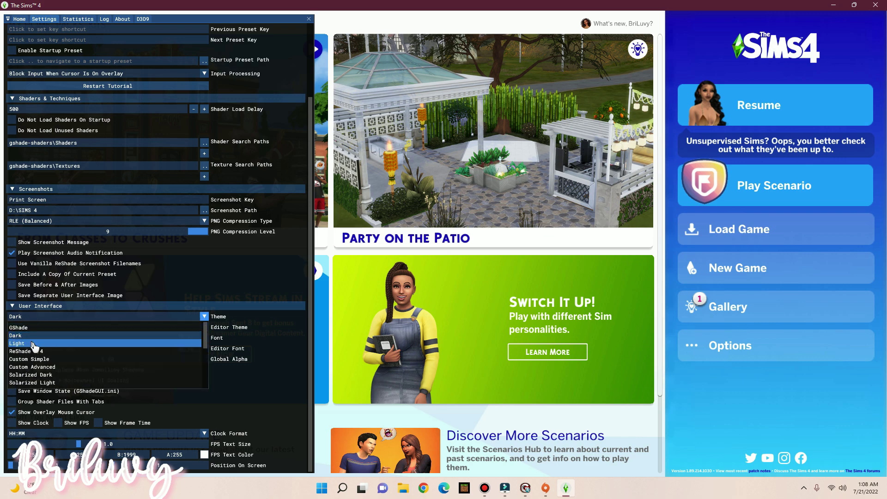
{"action": "left_click", "coordinate": [32, 339]}
{"action": "left_click", "coordinate": [31, 317]}
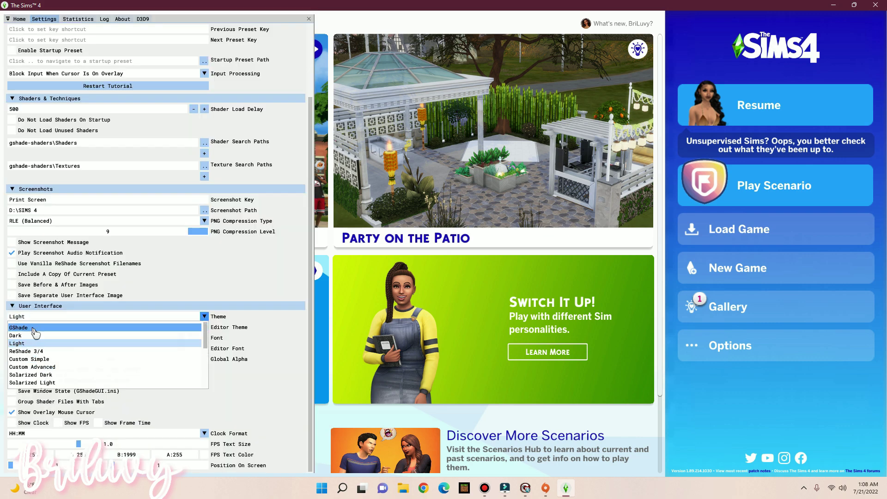
{"action": "left_click", "coordinate": [35, 331]}
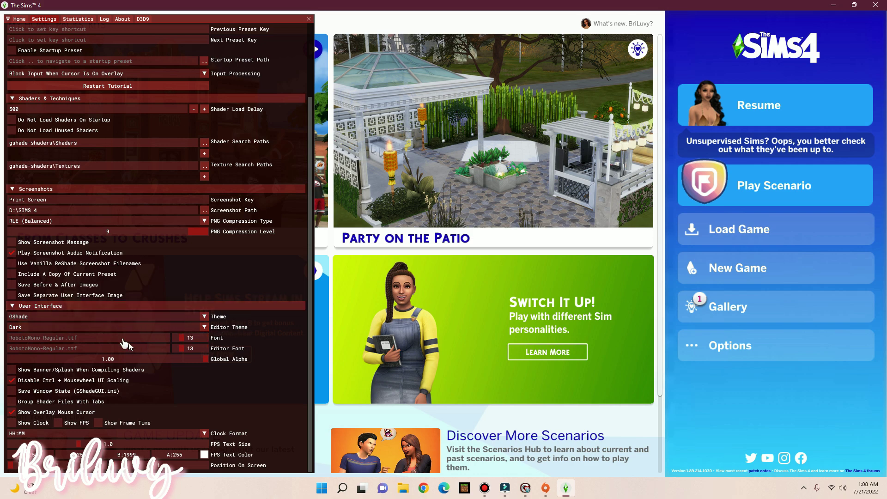
- Try the Custom and Dark editor themes, and set the editor theme to Light
{"action": "left_click", "coordinate": [76, 327]}
{"action": "left_click", "coordinate": [54, 367]}
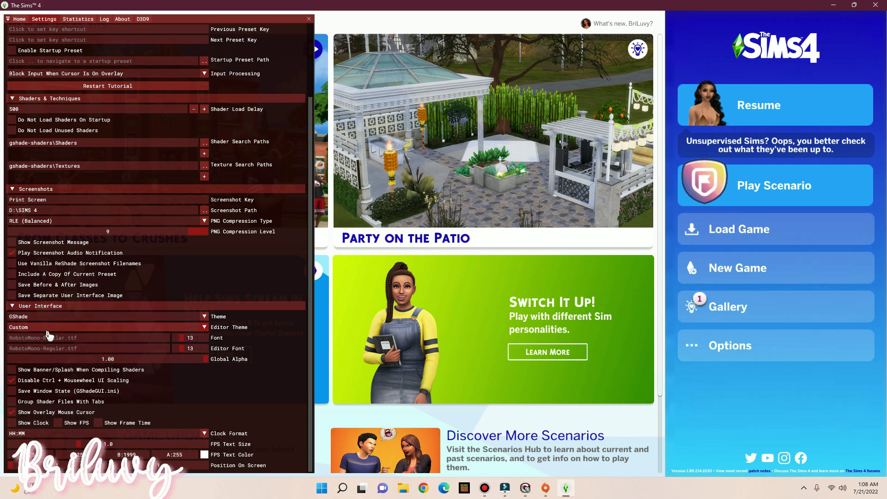
{"action": "left_click", "coordinate": [47, 328]}
{"action": "left_click", "coordinate": [41, 338]}
{"action": "left_click", "coordinate": [42, 327]}
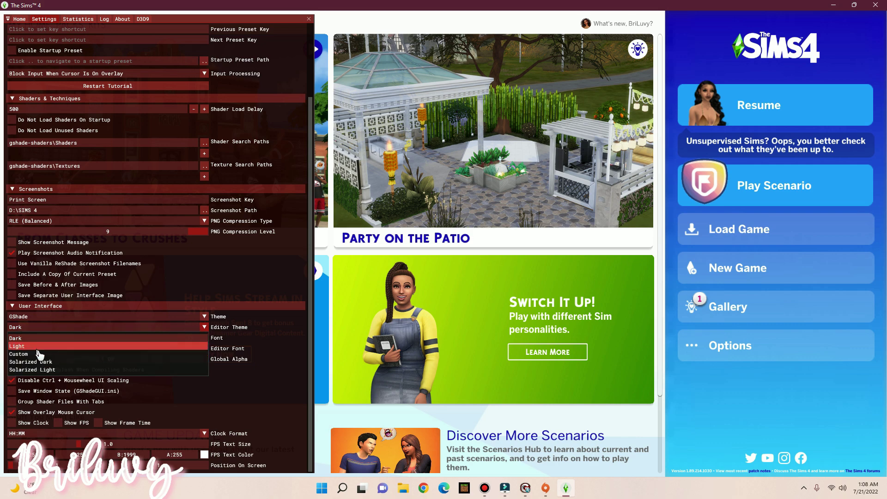
{"action": "left_click", "coordinate": [38, 348]}
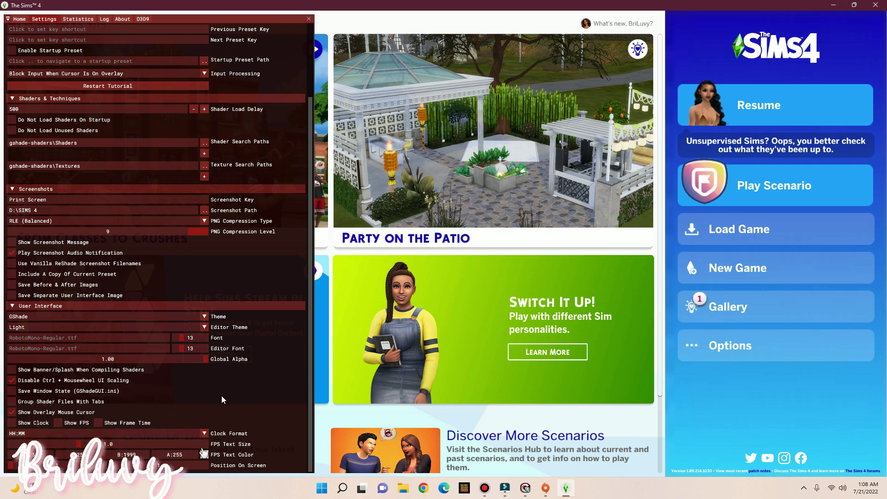
- Return to the overlay's effects page and select Averza_Shine_Preset.ini from the Custom preset folder
{"action": "scroll", "coordinate": [219, 387], "scroll_direction": "up", "scroll_amount": 3}
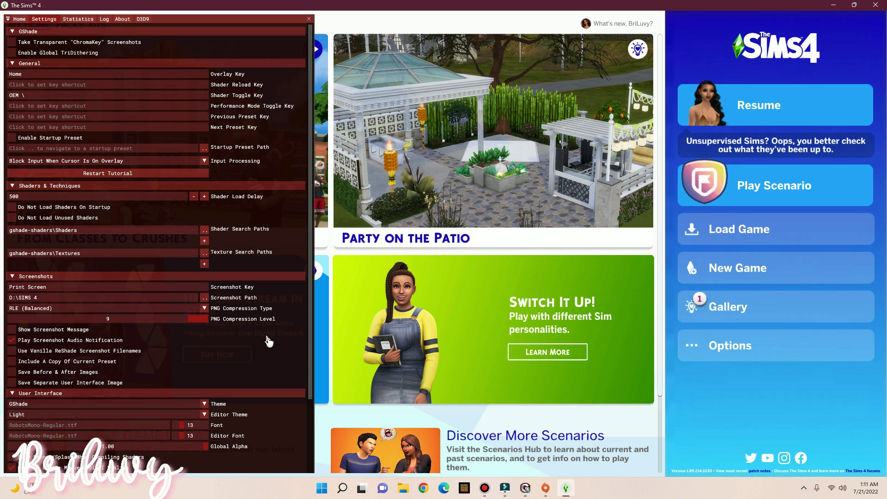
{"action": "left_click", "coordinate": [20, 19]}
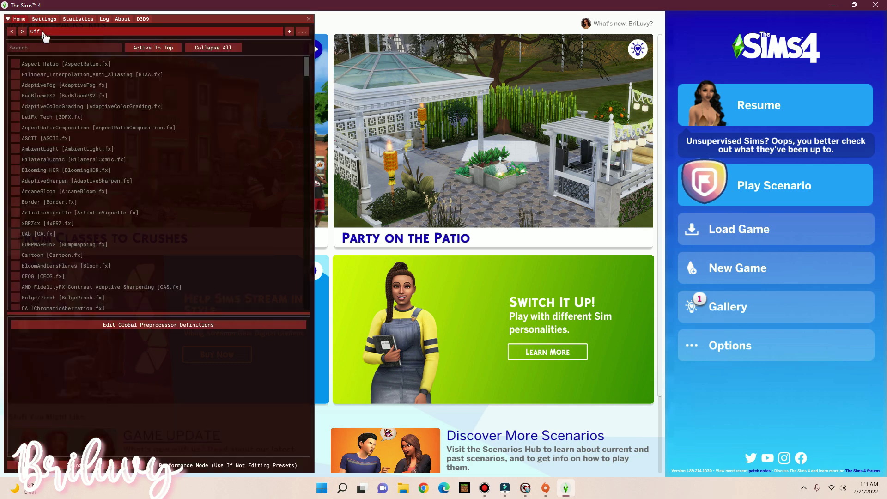
{"action": "left_click", "coordinate": [45, 32]}
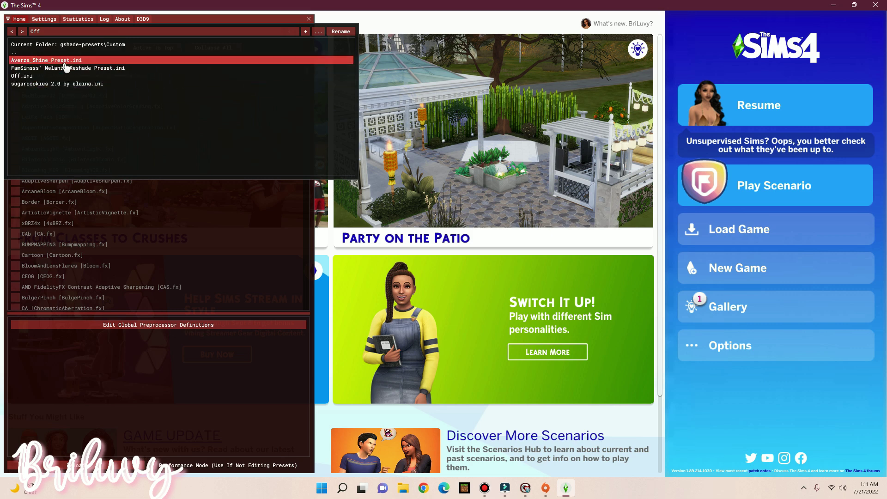
{"action": "left_click", "coordinate": [64, 62]}
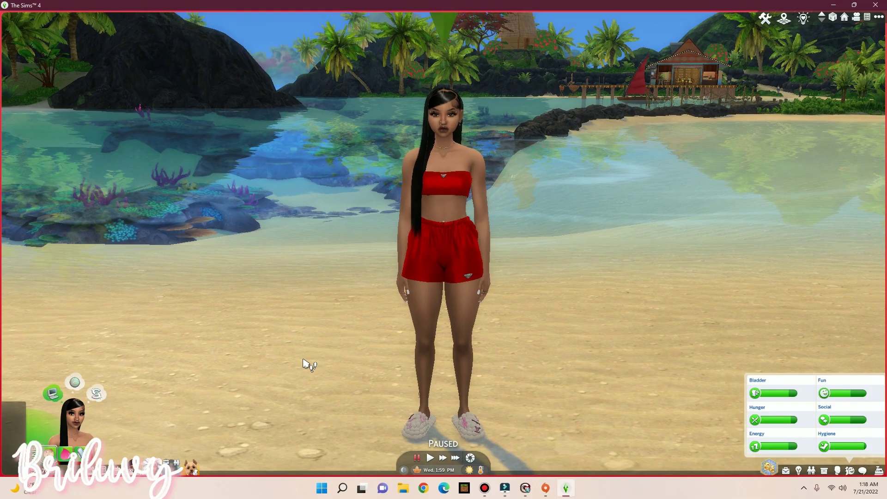
- Apply Averza_Shine_Preset.ini while the Sim is in view on the beach, and hide the GShade overlay
{"action": "key", "text": "e"}
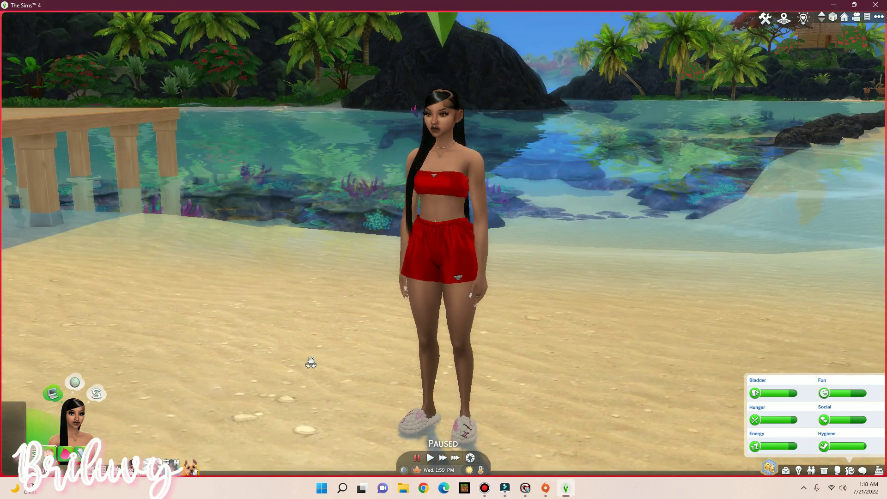
{"action": "key", "text": "e"}
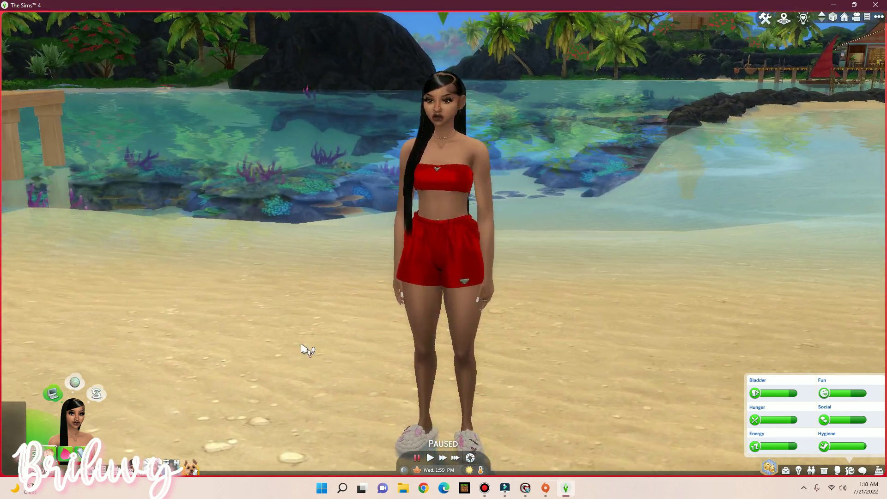
{"action": "scroll", "coordinate": [316, 237], "scroll_direction": "down", "scroll_amount": 5}
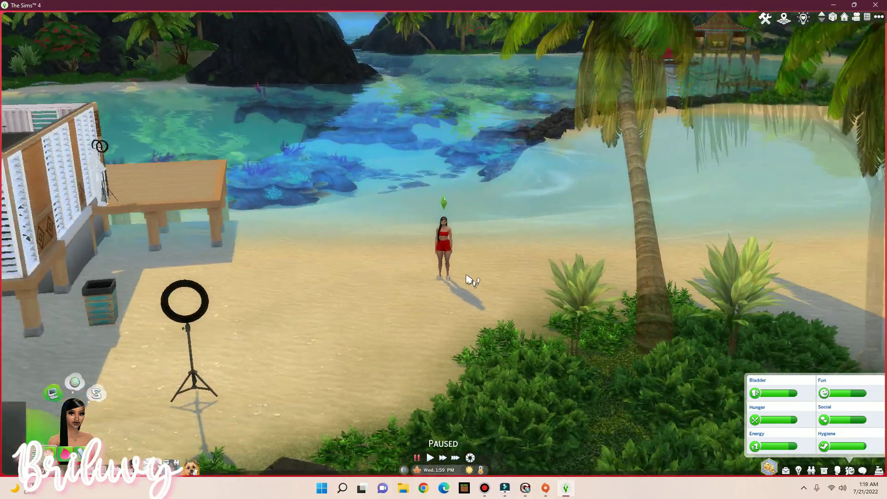
{"action": "scroll", "coordinate": [470, 280], "scroll_direction": "up", "scroll_amount": 6}
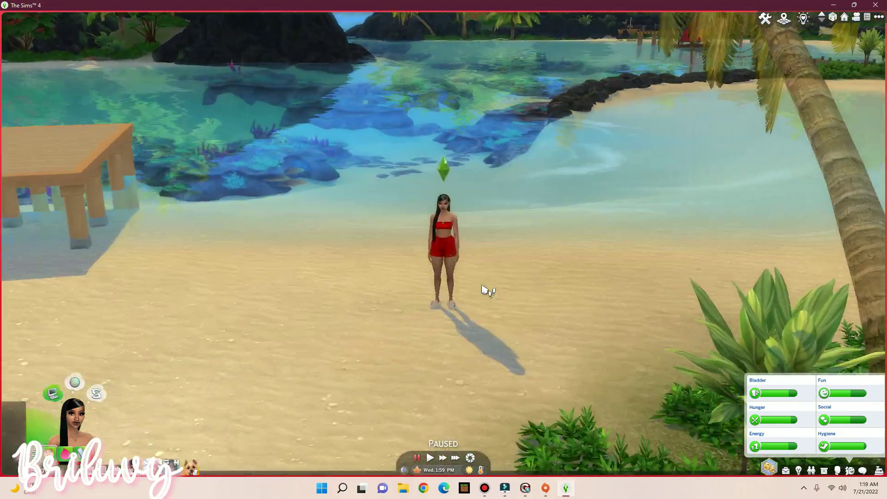
{"action": "scroll", "coordinate": [498, 223], "scroll_direction": "up", "scroll_amount": 3}
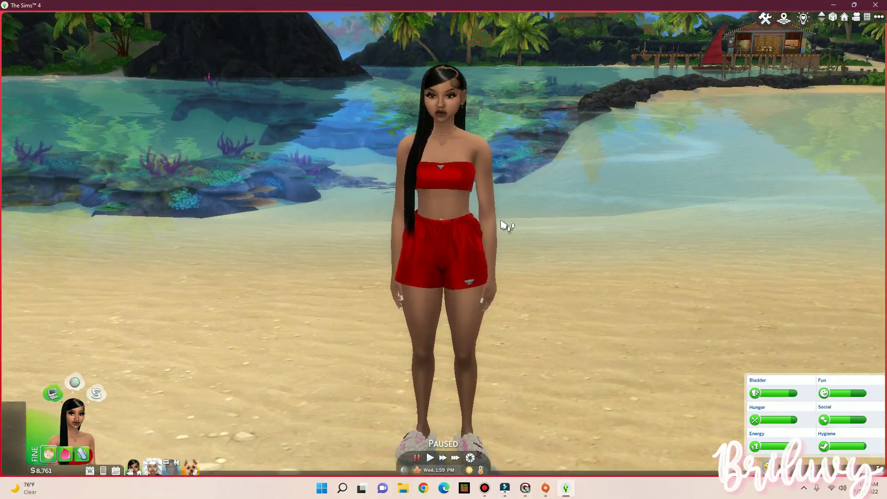
{"action": "key", "text": "Home"}
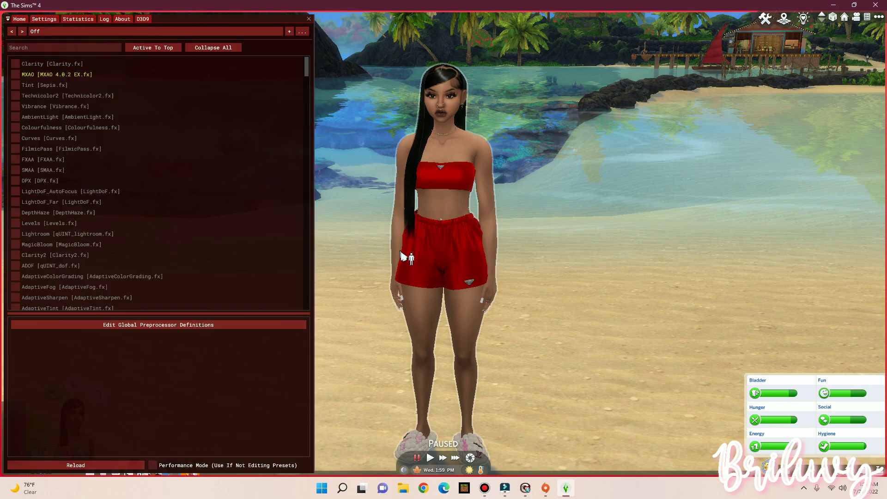
{"action": "left_click", "coordinate": [69, 32]}
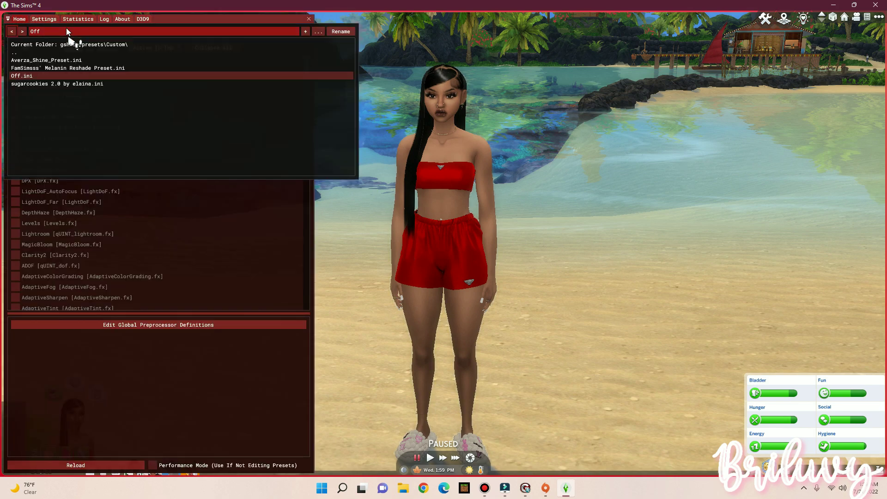
{"action": "left_click", "coordinate": [69, 60]}
{"action": "key", "text": "Home"}
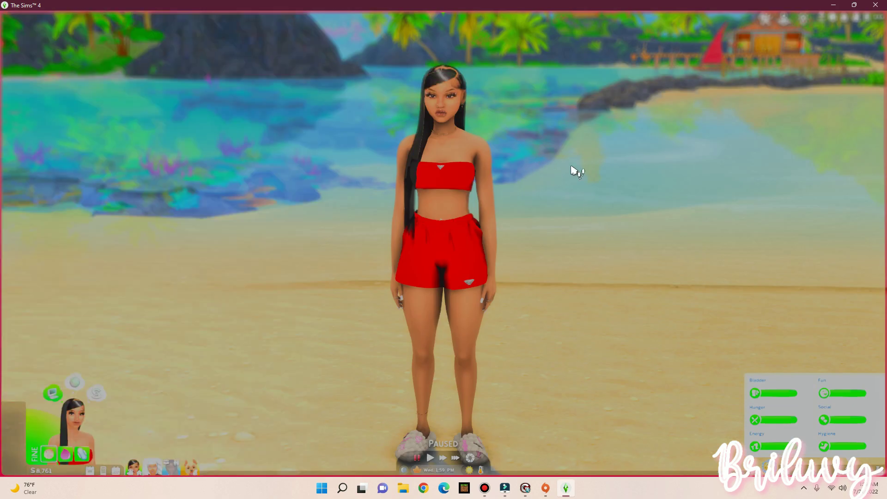
{"action": "left_click_drag", "start_coordinate": [573, 172], "coordinate": [564, 182]}
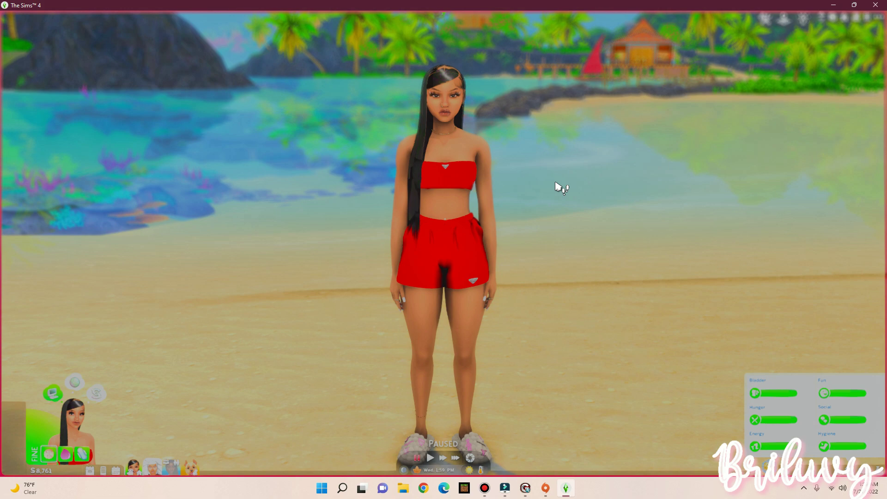
{"action": "key", "text": "Scroll_Lock"}
{"action": "key", "text": "Scroll_Lock"}
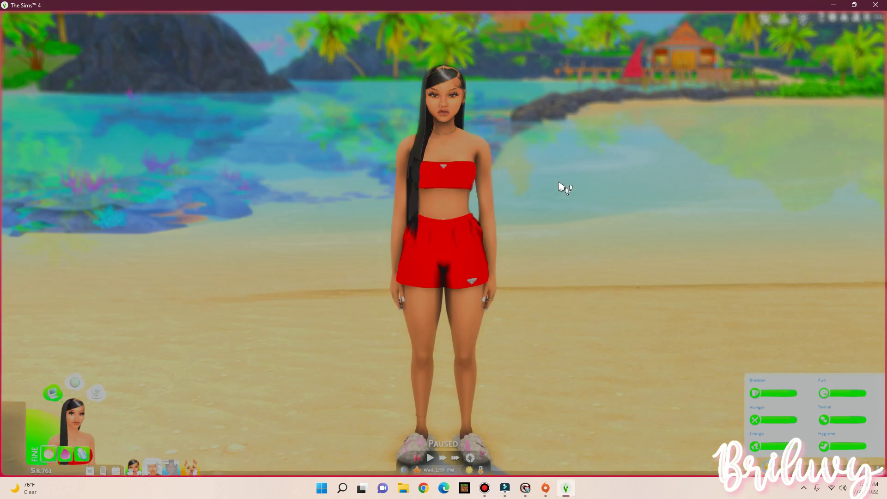
{"action": "key", "text": "Scroll_Lock"}
{"action": "key", "text": "Scroll_Lock"}
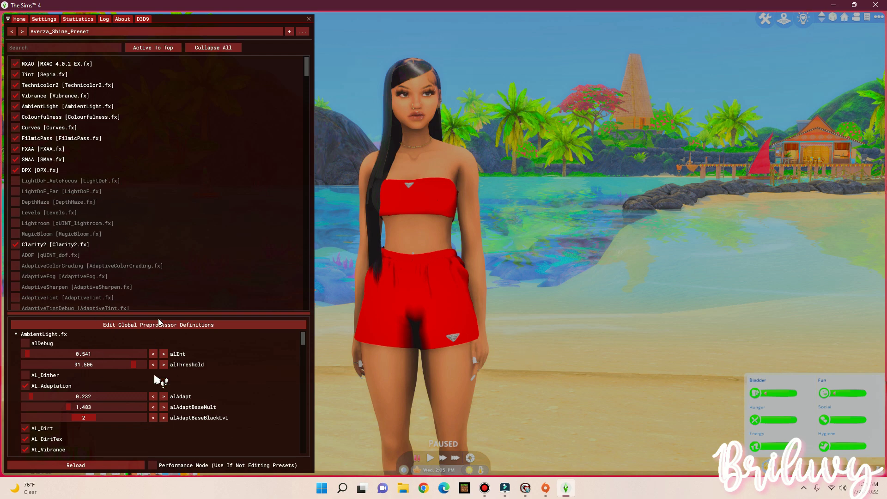
- Turn on GShade's Performance Mode, and briefly open and close the game menu
{"action": "left_click", "coordinate": [157, 470]}
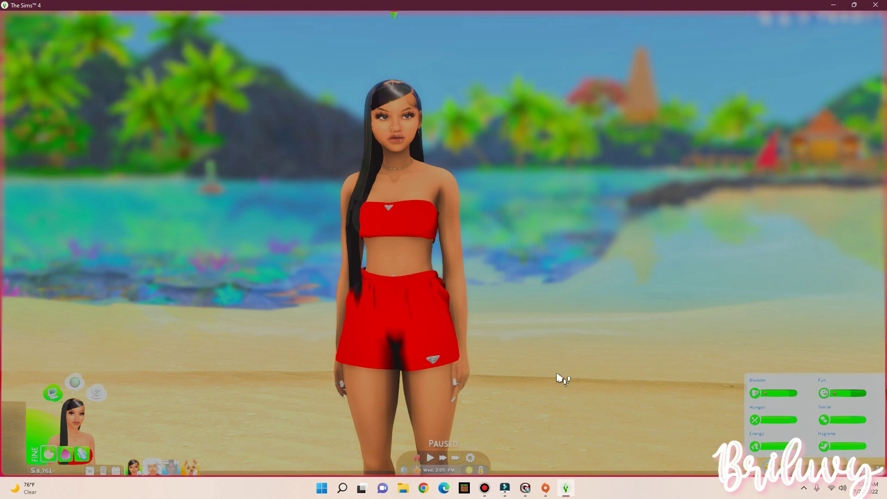
{"action": "key", "text": "Escape"}
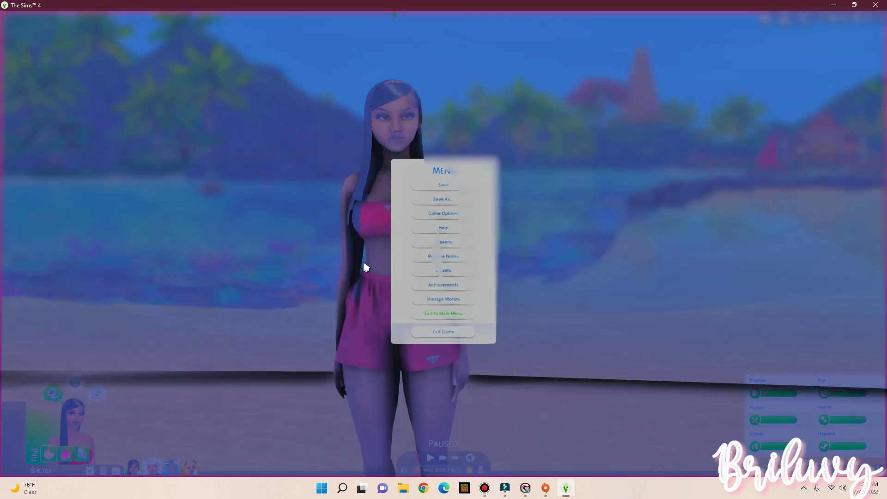
{"action": "key", "text": "Escape"}
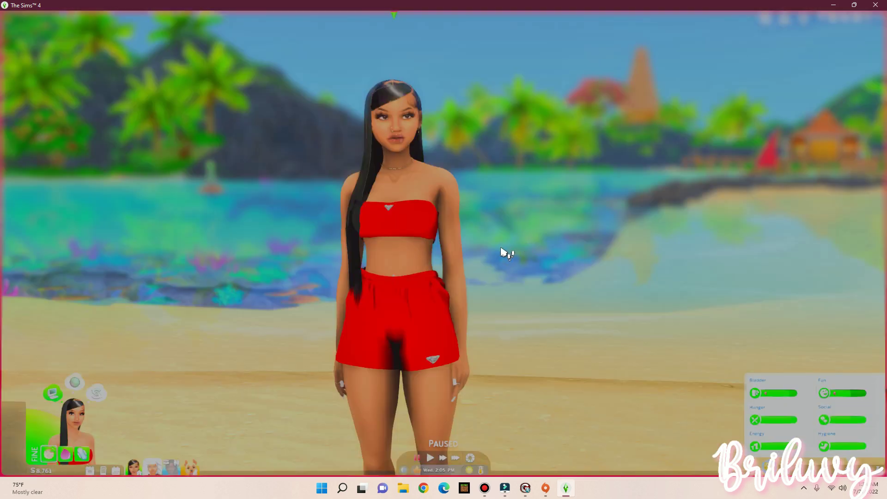
- Open the game's graphics options and set Edge Smoothing to High
{"action": "left_click", "coordinate": [879, 18]}
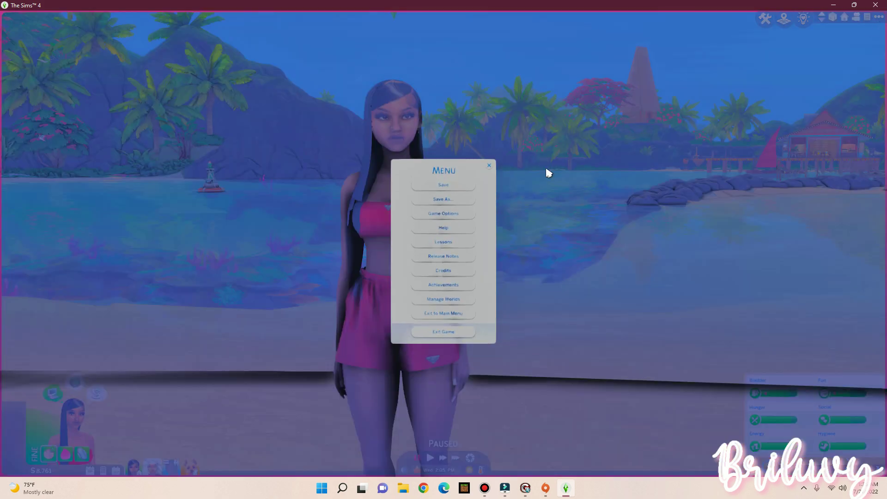
{"action": "left_click", "coordinate": [441, 215]}
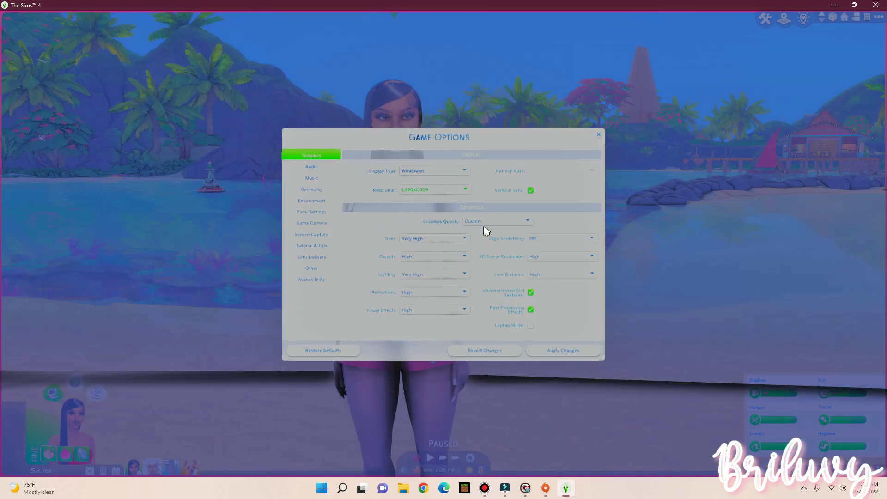
{"action": "left_click", "coordinate": [534, 238]}
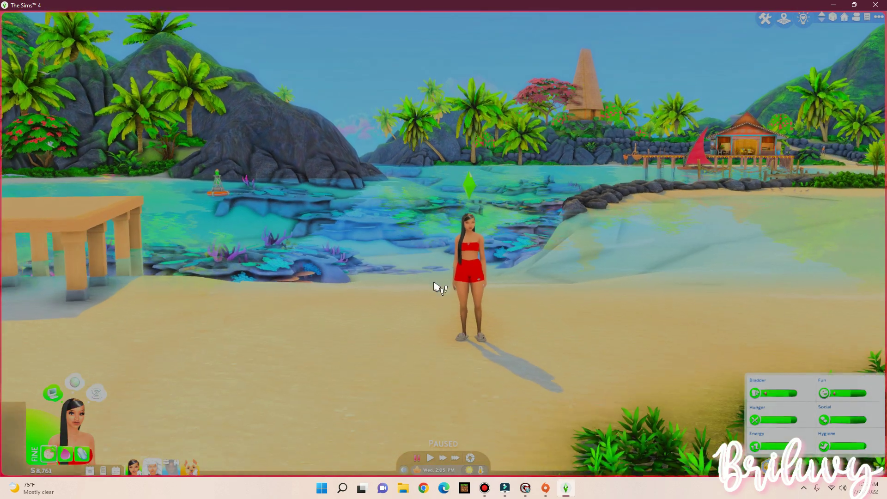
- Look around the beach, water and scenery to examine how the preset renders with the new Edge Smoothing setting
{"action": "key", "text": "w"}
{"action": "key", "text": "w"}
{"action": "key", "text": "w"}
{"action": "key", "text": "w"}
{"action": "scroll", "coordinate": [341, 289], "scroll_direction": "up", "scroll_amount": 3}
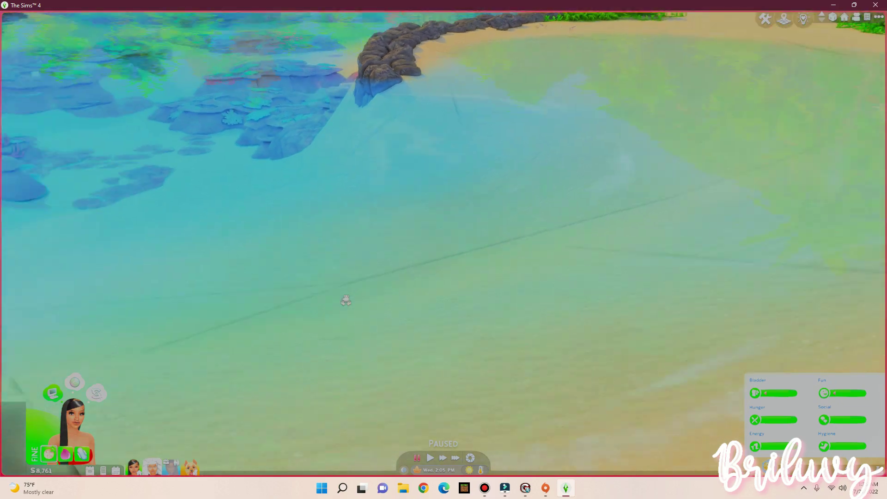
{"action": "scroll", "coordinate": [346, 301], "scroll_direction": "up", "scroll_amount": 4}
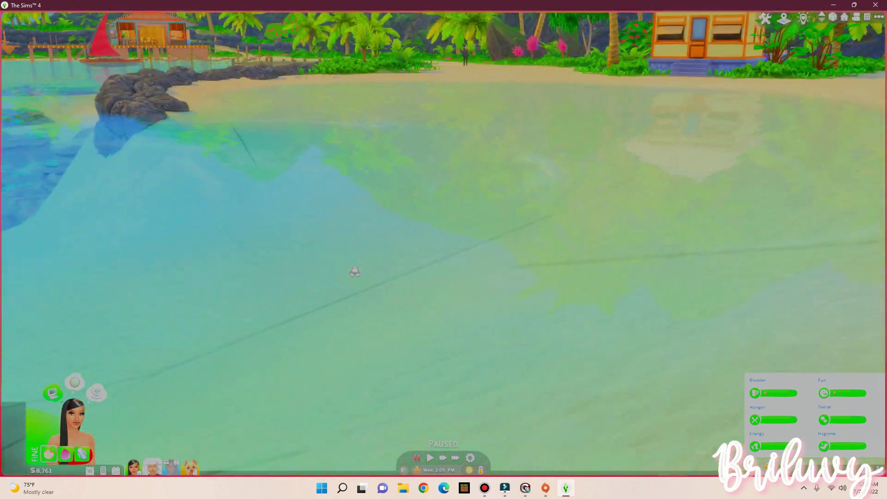
{"action": "key", "text": "a"}
{"action": "key", "text": "a"}
{"action": "key", "text": "a"}
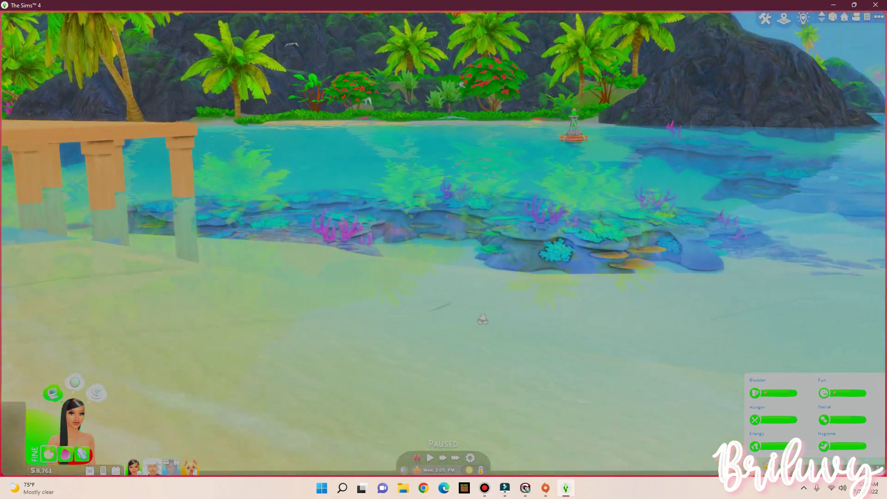
{"action": "key", "text": "Return"}
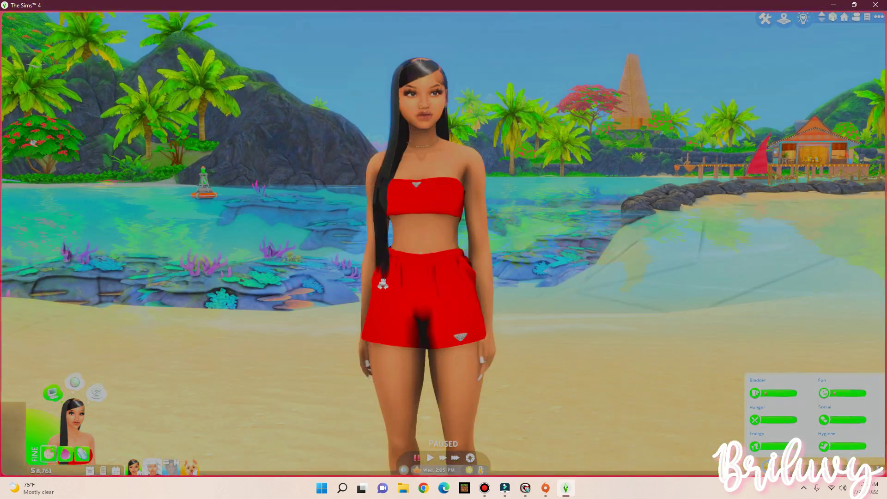
- Reopen the game's graphics options and apply the changes
{"action": "key", "text": "Escape"}
{"action": "left_click", "coordinate": [447, 232]}
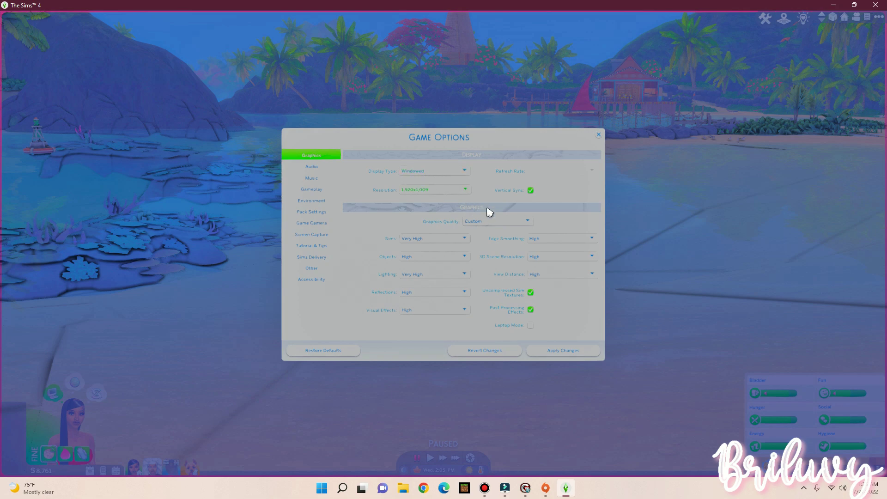
{"action": "left_click", "coordinate": [552, 349]}
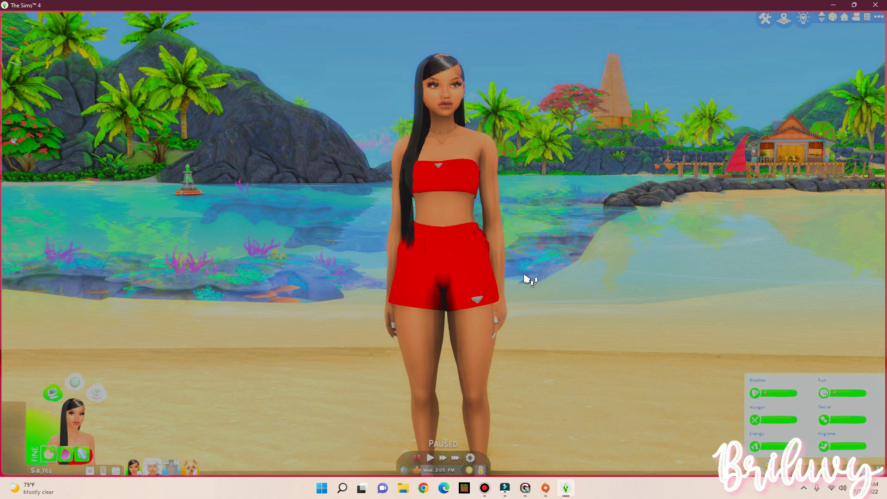
- Show the GShade overlay, go to the MXAO 4.0.2 EX.fx settings and turn off Performance Mode
{"action": "key", "text": "Home"}
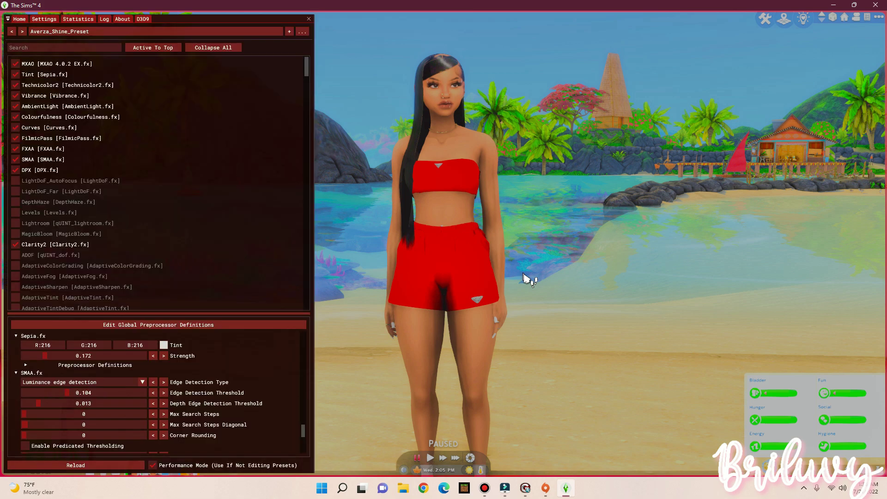
{"action": "left_click", "coordinate": [64, 66]}
{"action": "left_click", "coordinate": [64, 68]}
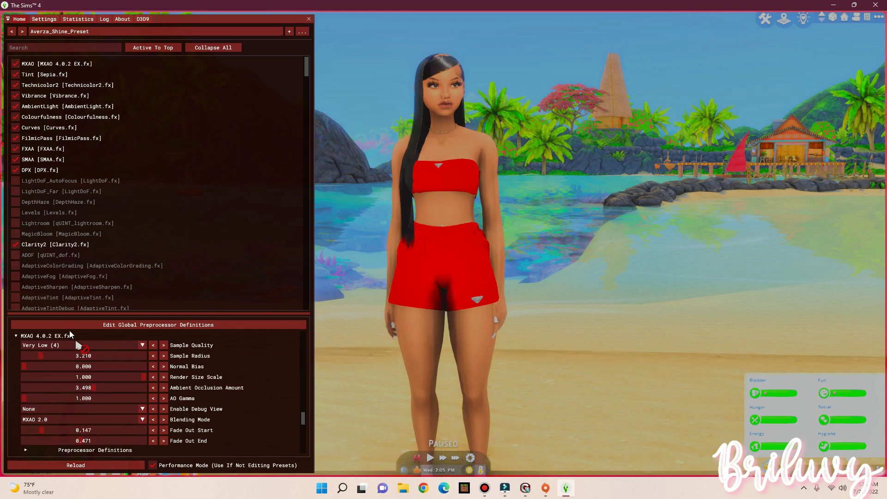
{"action": "scroll", "coordinate": [92, 370], "scroll_direction": "down", "scroll_amount": 5}
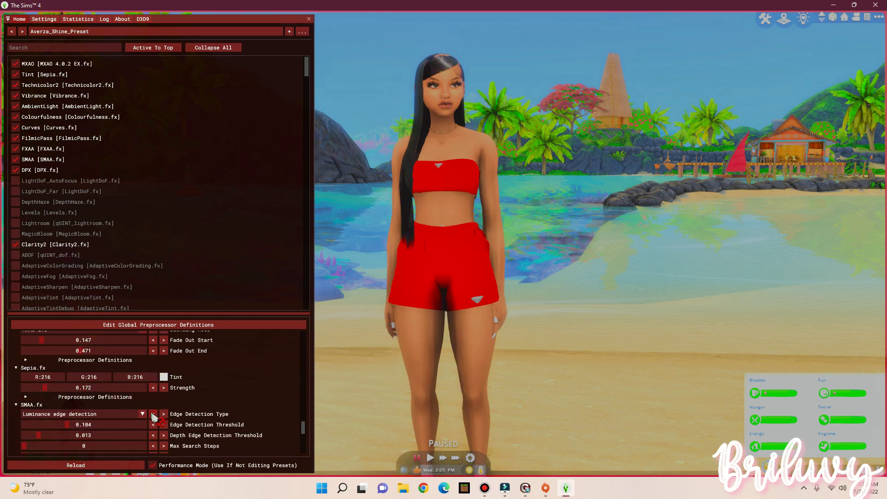
{"action": "scroll", "coordinate": [153, 415], "scroll_direction": "up", "scroll_amount": 5}
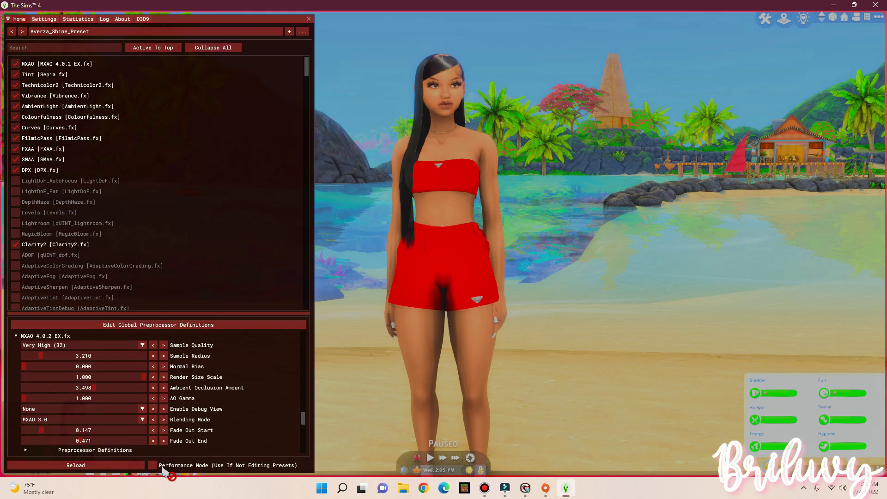
- Expand the preprocessor definitions of the MXAO 4.0.2 EX.fx effect
{"action": "scroll", "coordinate": [101, 375], "scroll_direction": "down", "scroll_amount": 10}
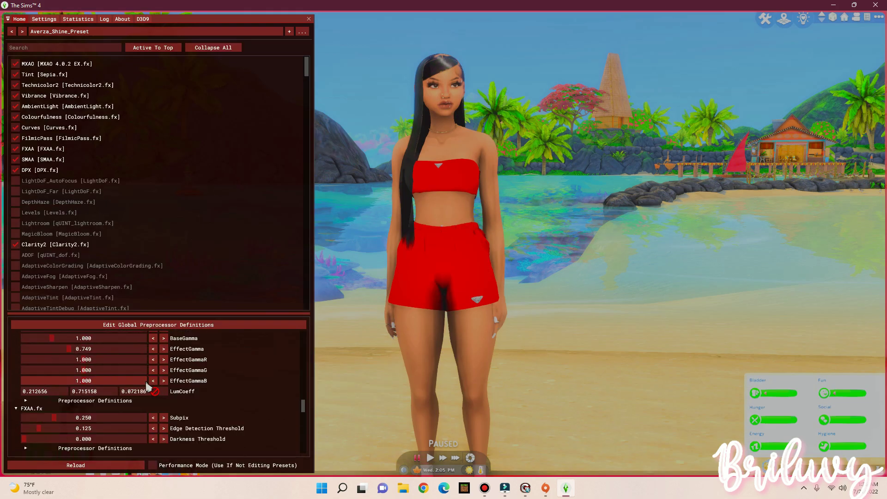
{"action": "scroll", "coordinate": [148, 384], "scroll_direction": "down", "scroll_amount": 3}
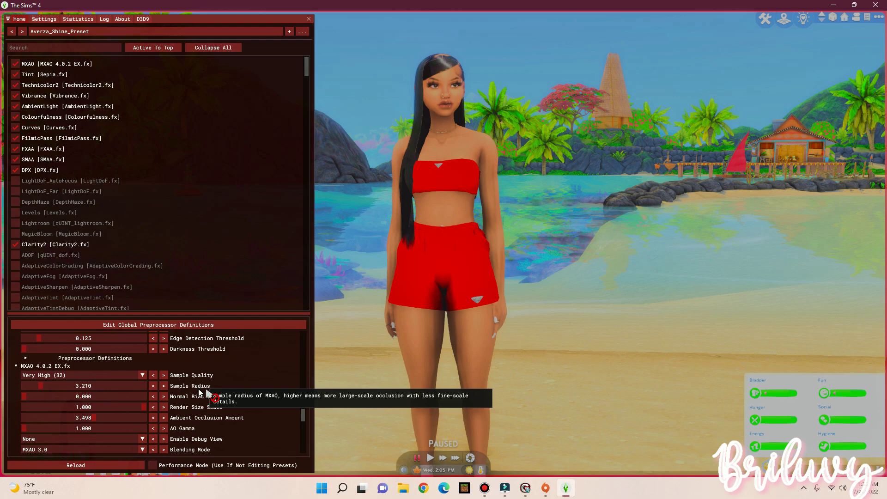
{"action": "scroll", "coordinate": [200, 391], "scroll_direction": "down", "scroll_amount": 1}
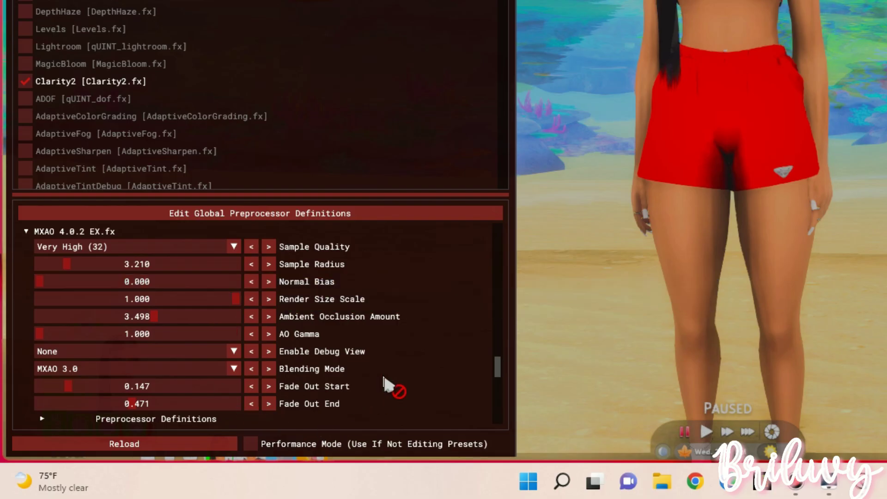
{"action": "scroll", "coordinate": [231, 369], "scroll_direction": "down", "scroll_amount": 3}
{"action": "left_click", "coordinate": [51, 369]}
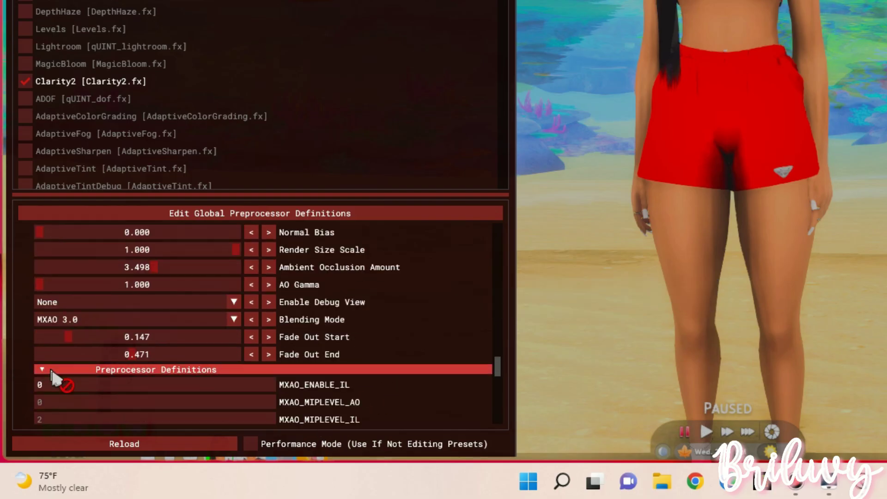
- Check the MXAO 4.0.2 EX.fx preprocessor definitions and collapse them again
{"action": "scroll", "coordinate": [157, 372], "scroll_direction": "down", "scroll_amount": 3}
{"action": "scroll", "coordinate": [30, 370], "scroll_direction": "up", "scroll_amount": 3}
{"action": "left_click", "coordinate": [41, 317]}
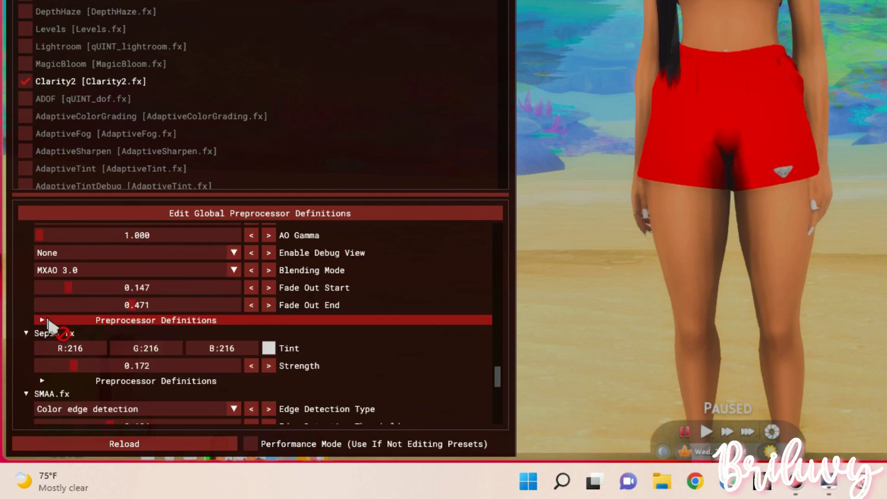
{"action": "scroll", "coordinate": [184, 332], "scroll_direction": "up", "scroll_amount": 2}
{"action": "scroll", "coordinate": [296, 341], "scroll_direction": "up", "scroll_amount": 3}
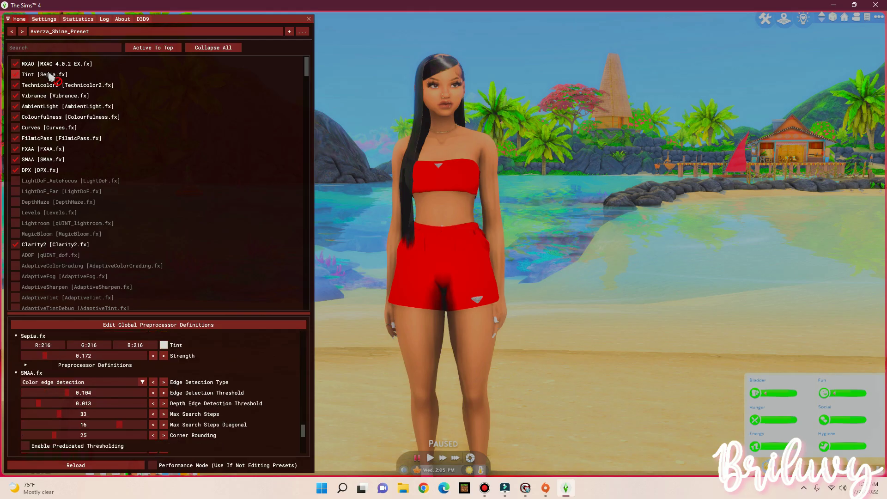
- Go to the Sepia.fx settings of the Tint effect and inspect its tint colour, leaving the colour as is
{"action": "left_click", "coordinate": [49, 75]}
{"action": "scroll", "coordinate": [235, 399], "scroll_direction": "down", "scroll_amount": 1}
{"action": "scroll", "coordinate": [76, 371], "scroll_direction": "up", "scroll_amount": 2}
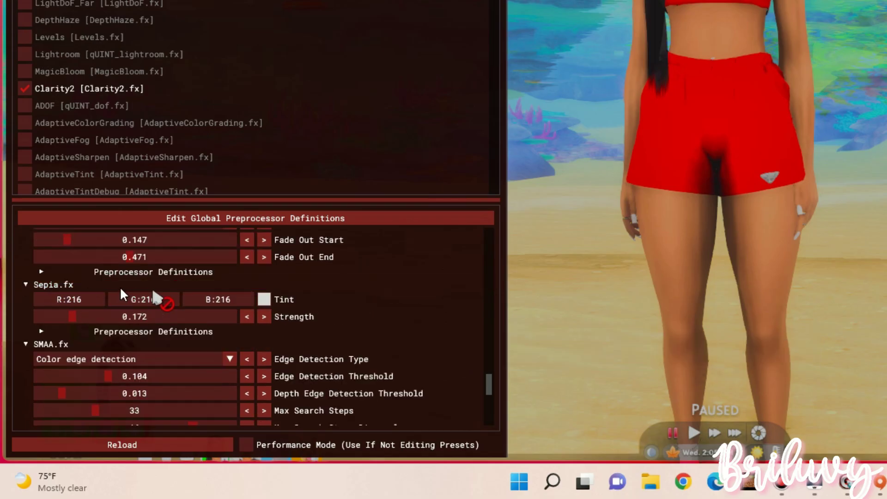
{"action": "left_click", "coordinate": [267, 301]}
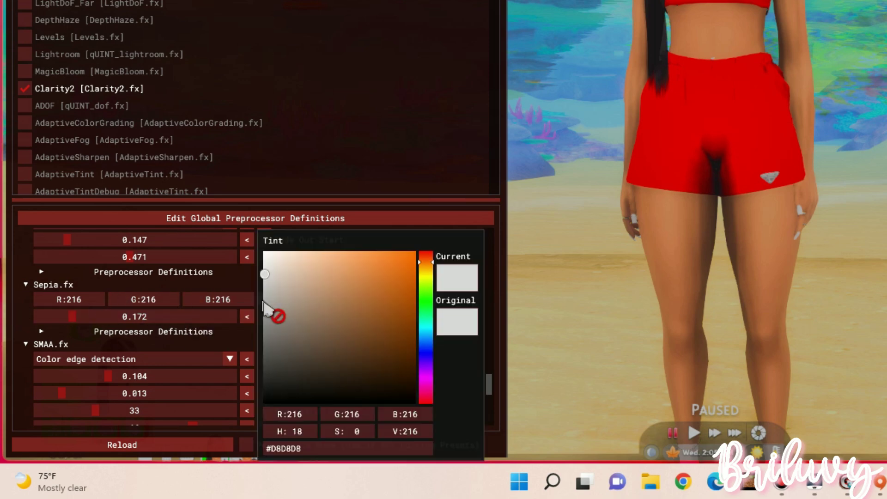
{"action": "left_click", "coordinate": [242, 287]}
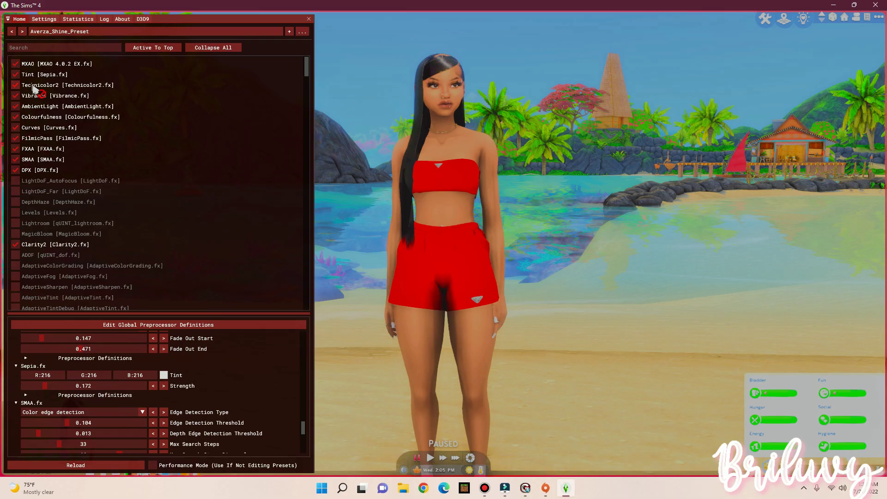
- Show the Technicolor2.fx settings and examine the AmbientLight.fx settings, including the latter's preprocessor definitions
{"action": "left_click", "coordinate": [34, 88]}
{"action": "left_click", "coordinate": [34, 88]}
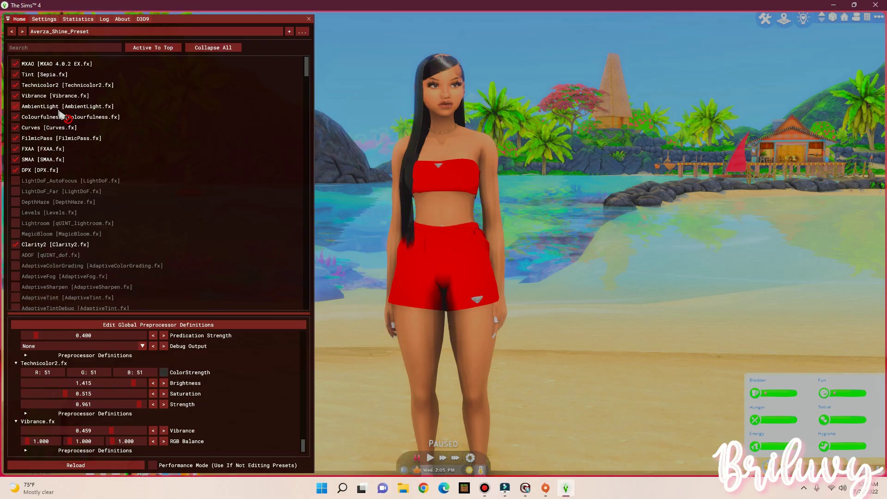
{"action": "left_click", "coordinate": [59, 114]}
{"action": "left_click", "coordinate": [59, 107]}
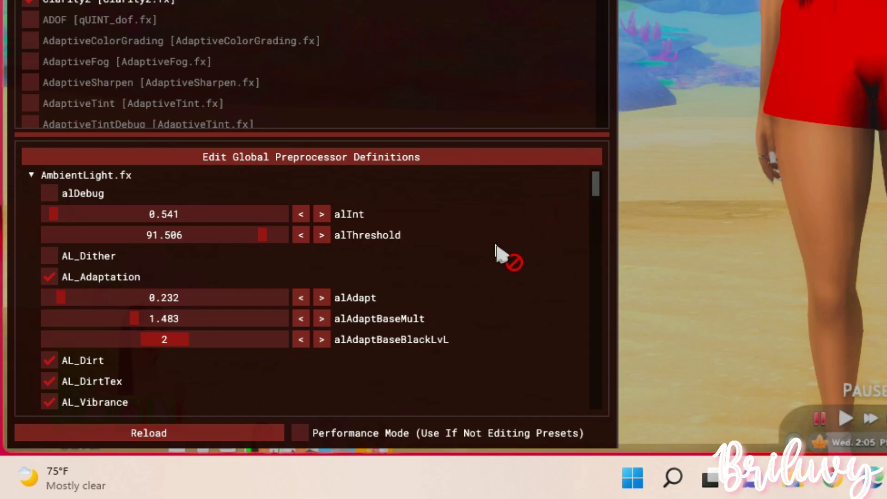
{"action": "scroll", "coordinate": [253, 371], "scroll_direction": "down", "scroll_amount": 3}
{"action": "scroll", "coordinate": [502, 253], "scroll_direction": "up", "scroll_amount": 3}
{"action": "scroll", "coordinate": [462, 266], "scroll_direction": "down", "scroll_amount": 3}
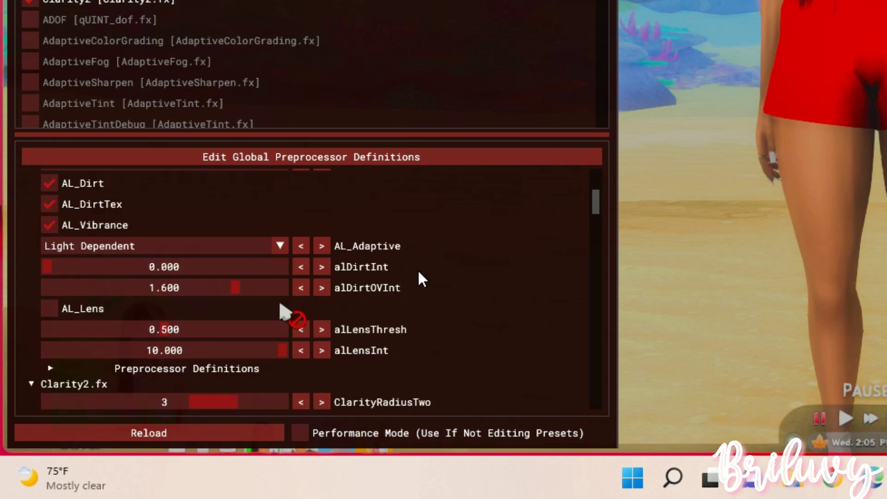
{"action": "left_click", "coordinate": [58, 370]}
{"action": "scroll", "coordinate": [414, 342], "scroll_direction": "down", "scroll_amount": 2}
{"action": "left_click", "coordinate": [51, 250]}
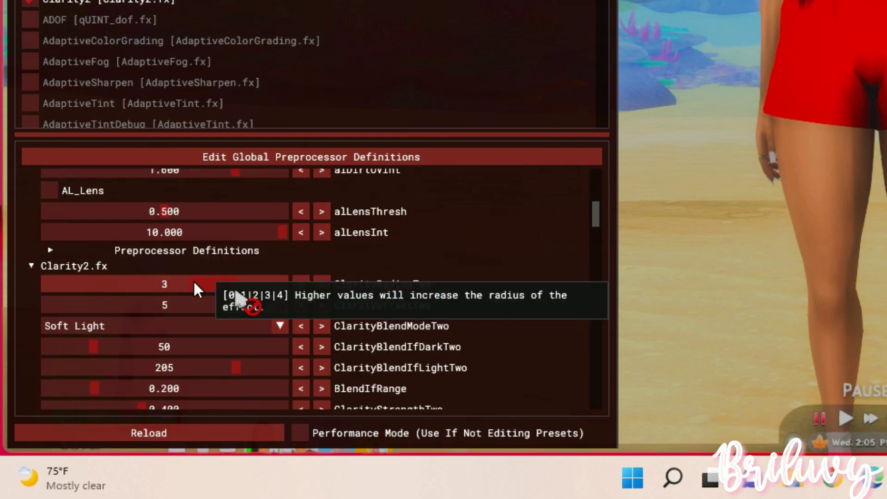
- Examine the Colourfulness.fx settings, including its Dither section and preprocessor definitions
{"action": "scroll", "coordinate": [198, 289], "scroll_direction": "up", "scroll_amount": 5}
{"action": "left_click", "coordinate": [35, 127]}
{"action": "left_click", "coordinate": [37, 117]}
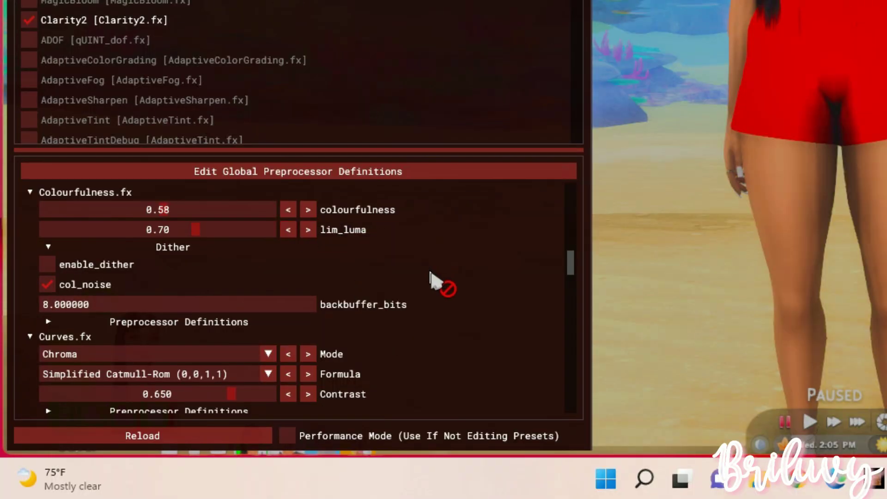
{"action": "left_click", "coordinate": [111, 247]}
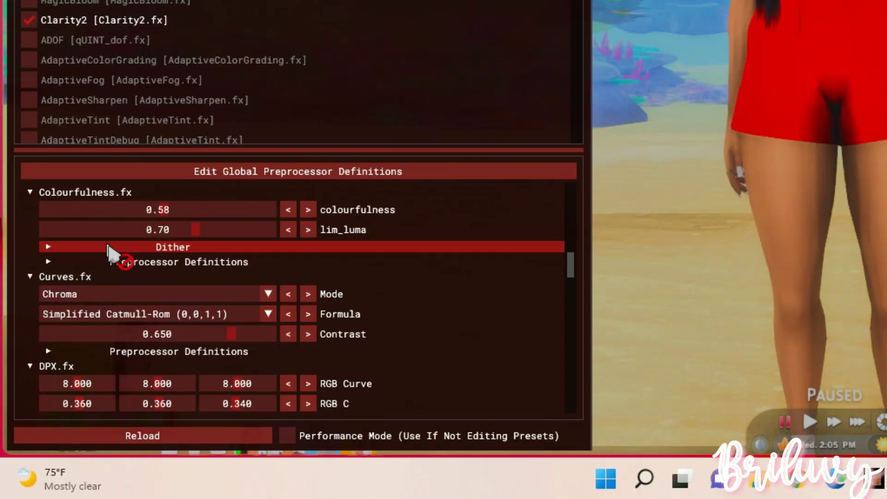
{"action": "left_click", "coordinate": [111, 247]}
{"action": "left_click", "coordinate": [212, 322]}
{"action": "left_click", "coordinate": [210, 323]}
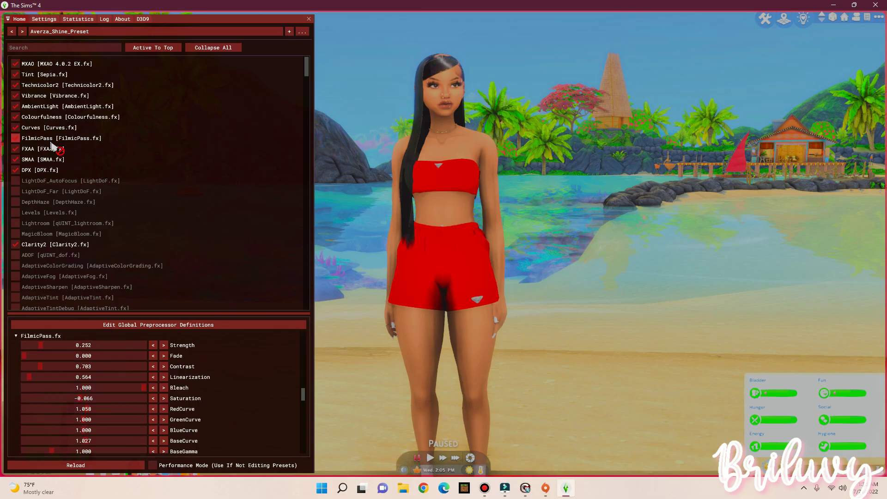
- Go to the FilmicPass.fx settings and look through its values and the FXAA.fx settings below
{"action": "left_click", "coordinate": [52, 147]}
{"action": "left_click", "coordinate": [51, 143]}
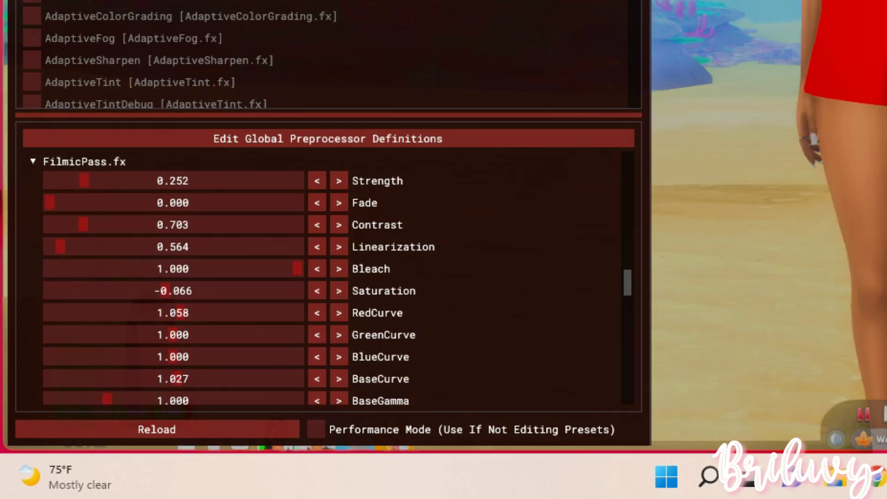
{"action": "left_click", "coordinate": [52, 148]}
{"action": "left_click", "coordinate": [46, 138]}
{"action": "scroll", "coordinate": [245, 381], "scroll_direction": "down", "scroll_amount": 1}
{"action": "scroll", "coordinate": [509, 253], "scroll_direction": "down", "scroll_amount": 2}
{"action": "scroll", "coordinate": [301, 352], "scroll_direction": "up", "scroll_amount": 5}
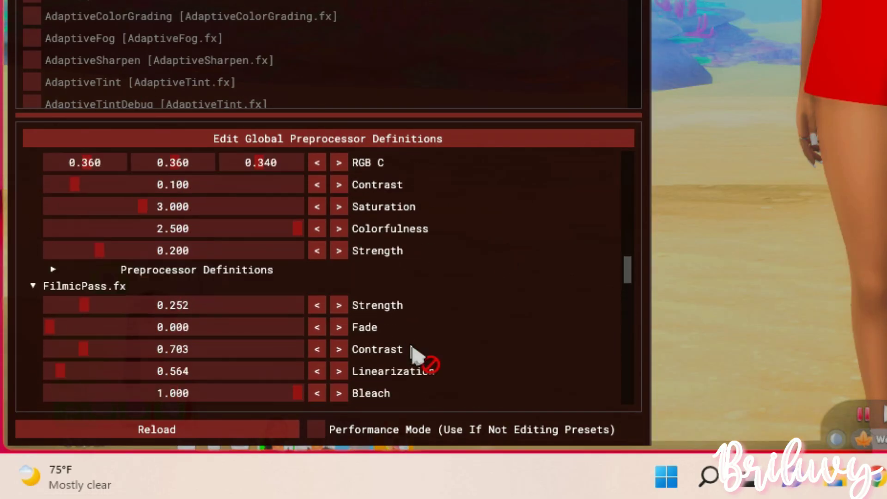
{"action": "scroll", "coordinate": [315, 206], "scroll_direction": "down", "scroll_amount": 2}
{"action": "scroll", "coordinate": [316, 208], "scroll_direction": "down", "scroll_amount": 4}
{"action": "scroll", "coordinate": [250, 336], "scroll_direction": "up", "scroll_amount": 1}
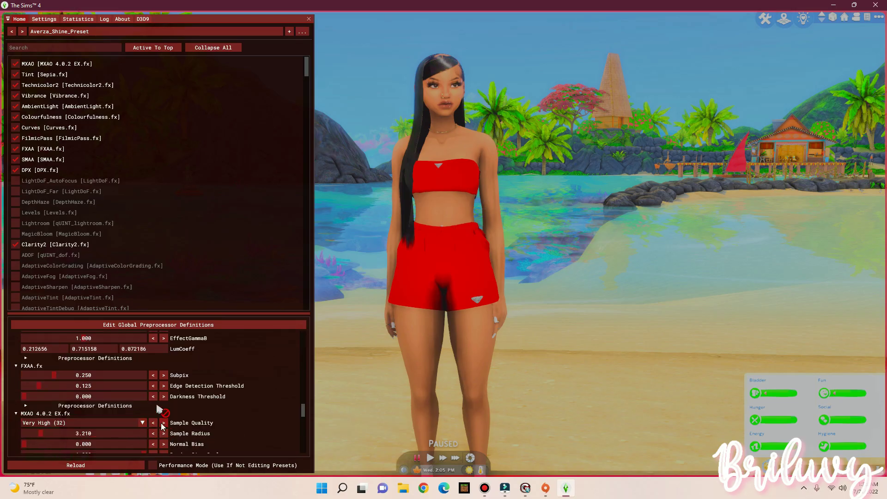
- Go to the Clarity2.fx settings and look through all its values down to the preprocessor definitions
{"action": "left_click", "coordinate": [43, 214]}
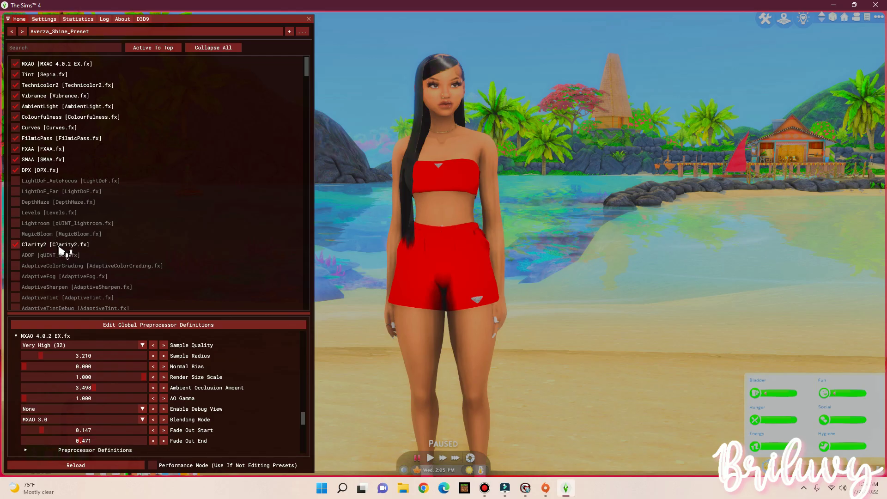
{"action": "left_click", "coordinate": [59, 248]}
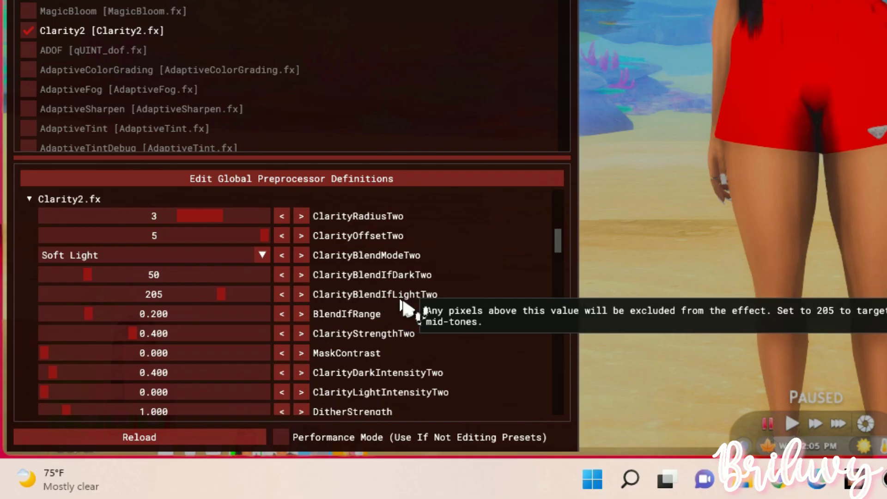
{"action": "scroll", "coordinate": [220, 395], "scroll_direction": "down", "scroll_amount": 3}
{"action": "left_click", "coordinate": [146, 411]}
{"action": "left_click", "coordinate": [217, 408]}
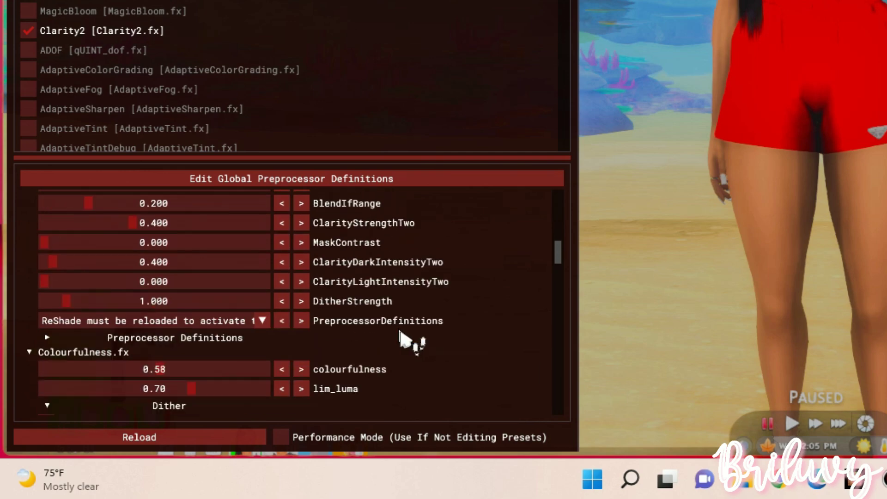
{"action": "scroll", "coordinate": [400, 337], "scroll_direction": "up", "scroll_amount": 3}
- Enable the ADOF depth-of-field effect and review its focusing, blur, bokeh and chromatic aberration settings
{"action": "left_click", "coordinate": [97, 49]}
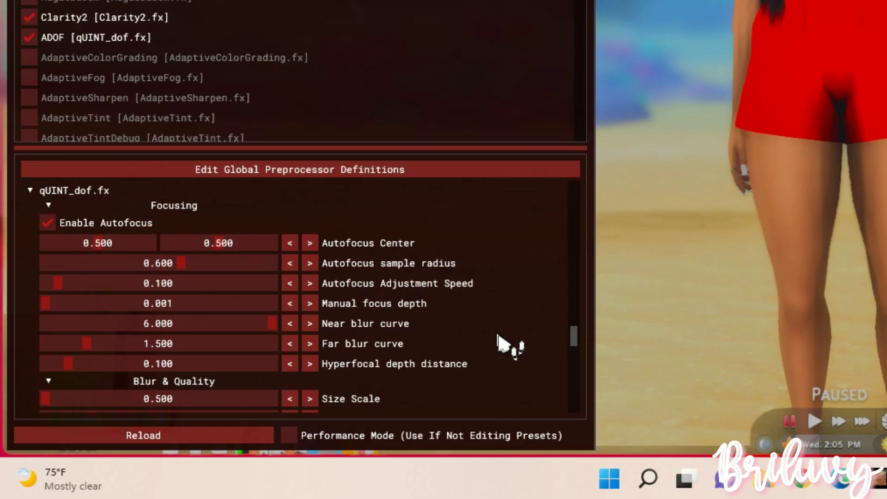
{"action": "scroll", "coordinate": [497, 335], "scroll_direction": "down", "scroll_amount": 5}
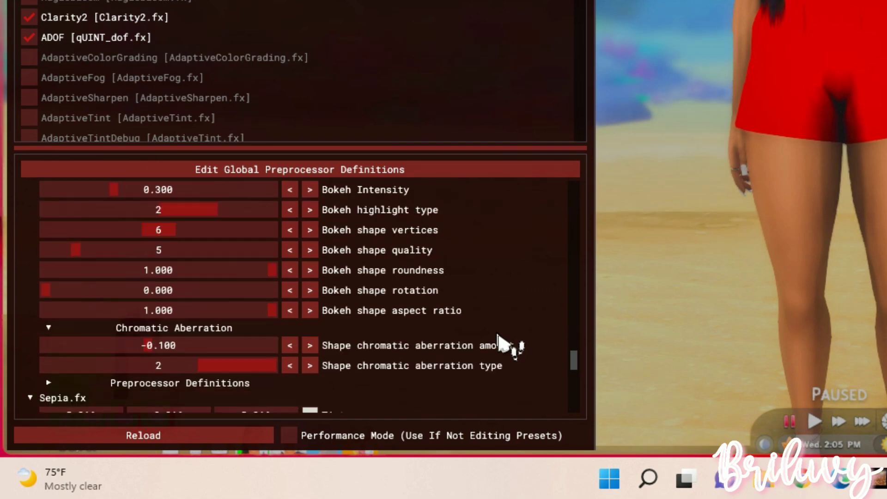
{"action": "scroll", "coordinate": [511, 347], "scroll_direction": "up", "scroll_amount": 5}
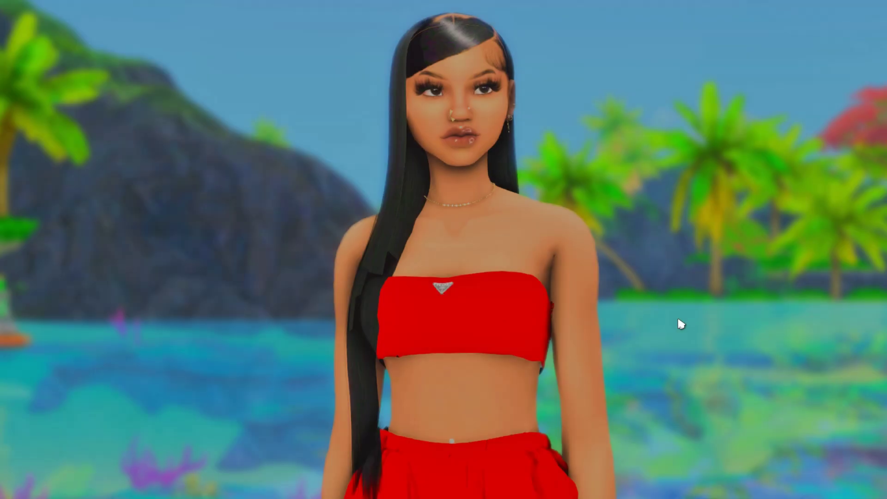